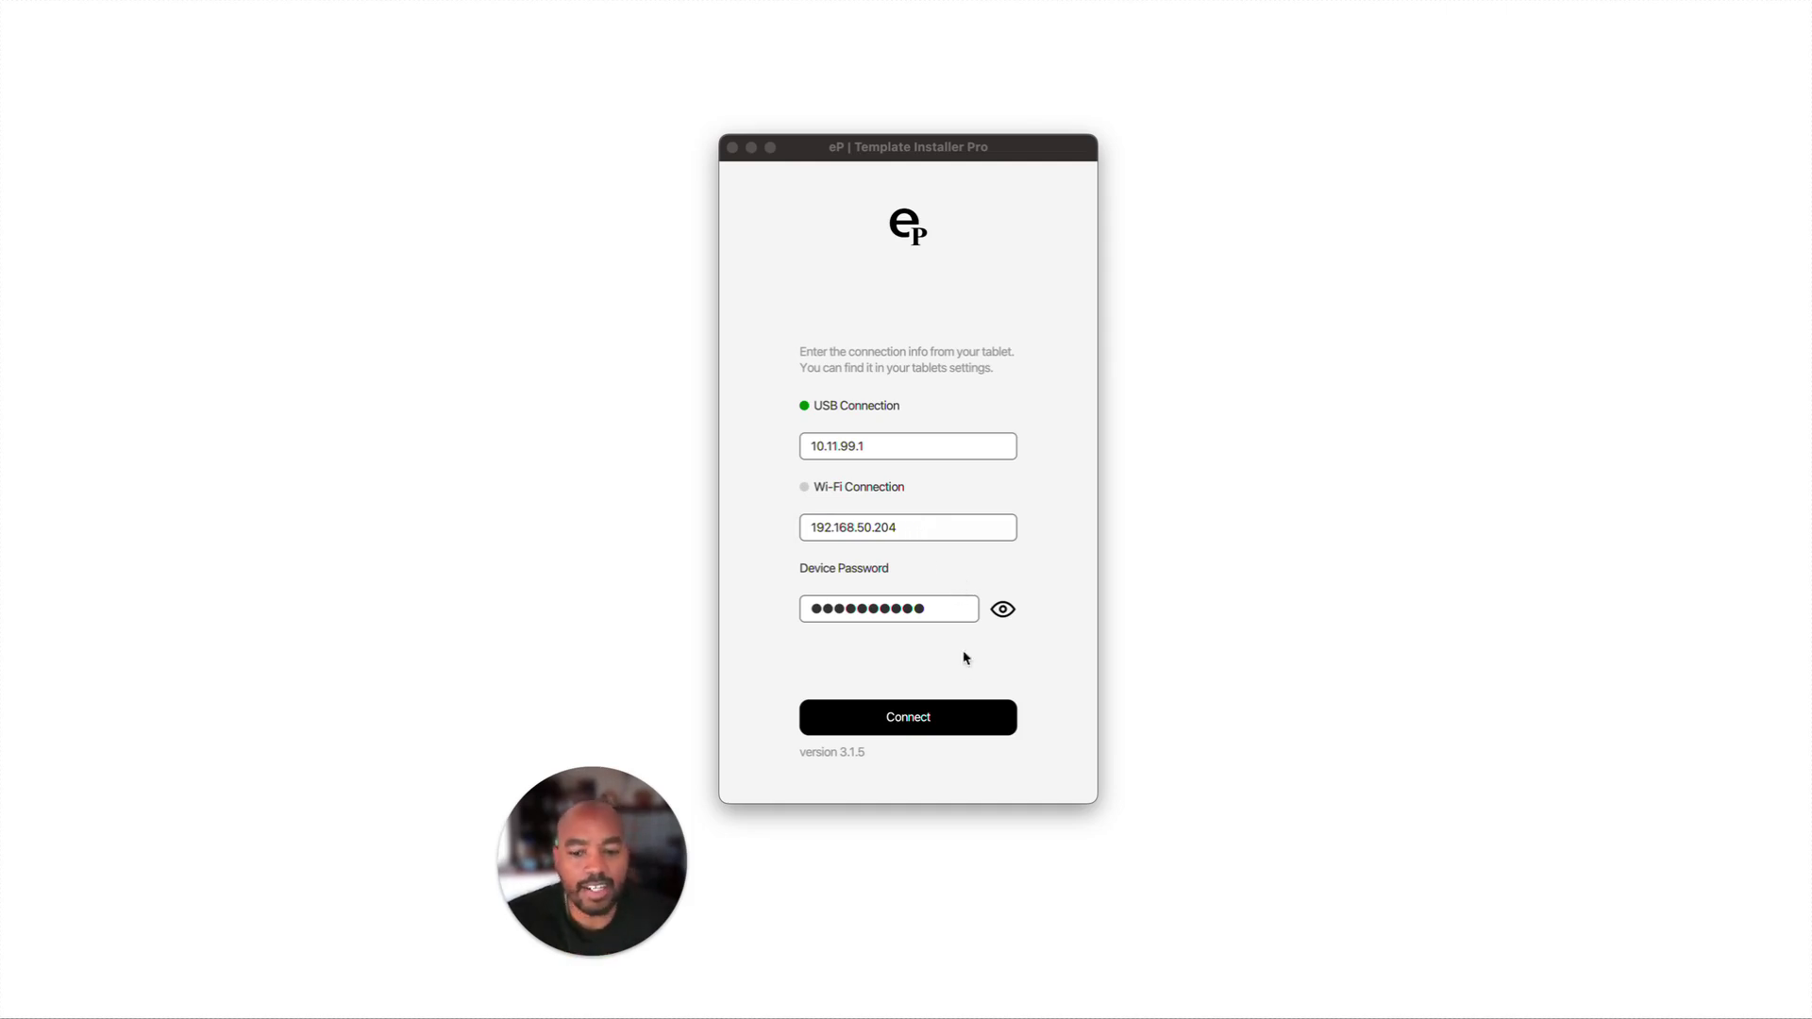
- Connect to the tablet over USB to reach the template upload screen
left_click(919, 728)
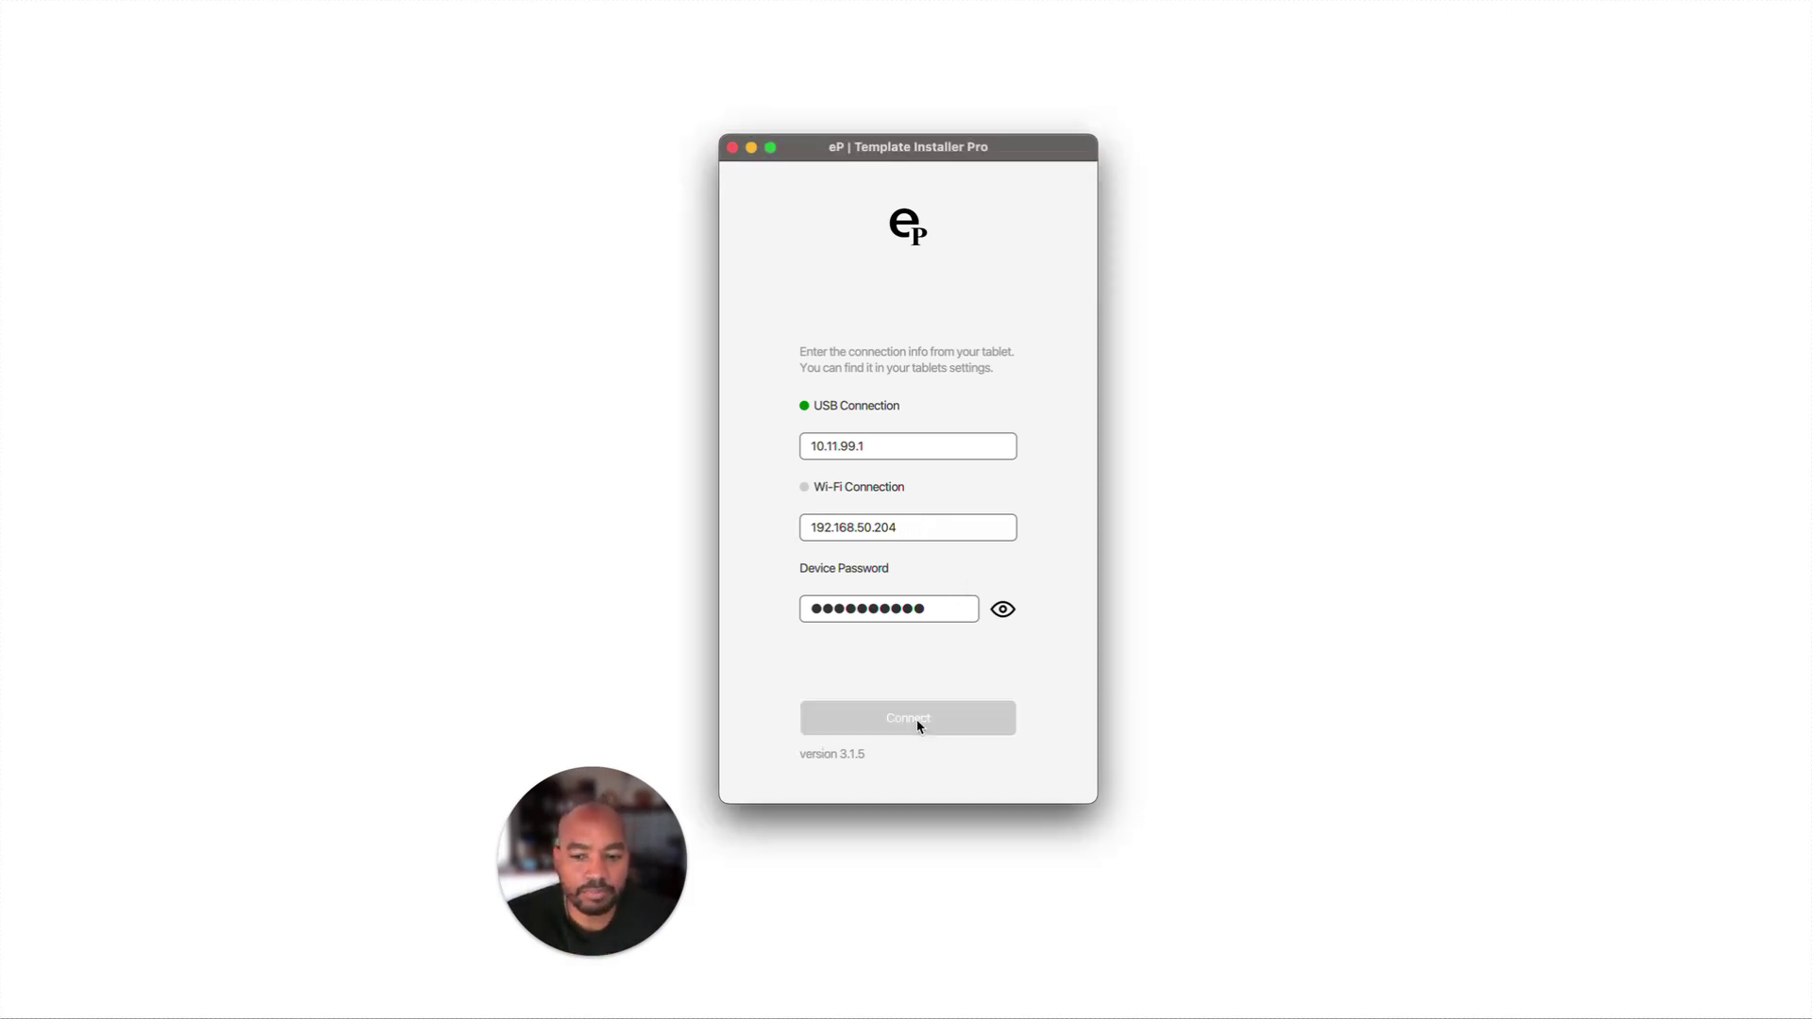
left_click(921, 726)
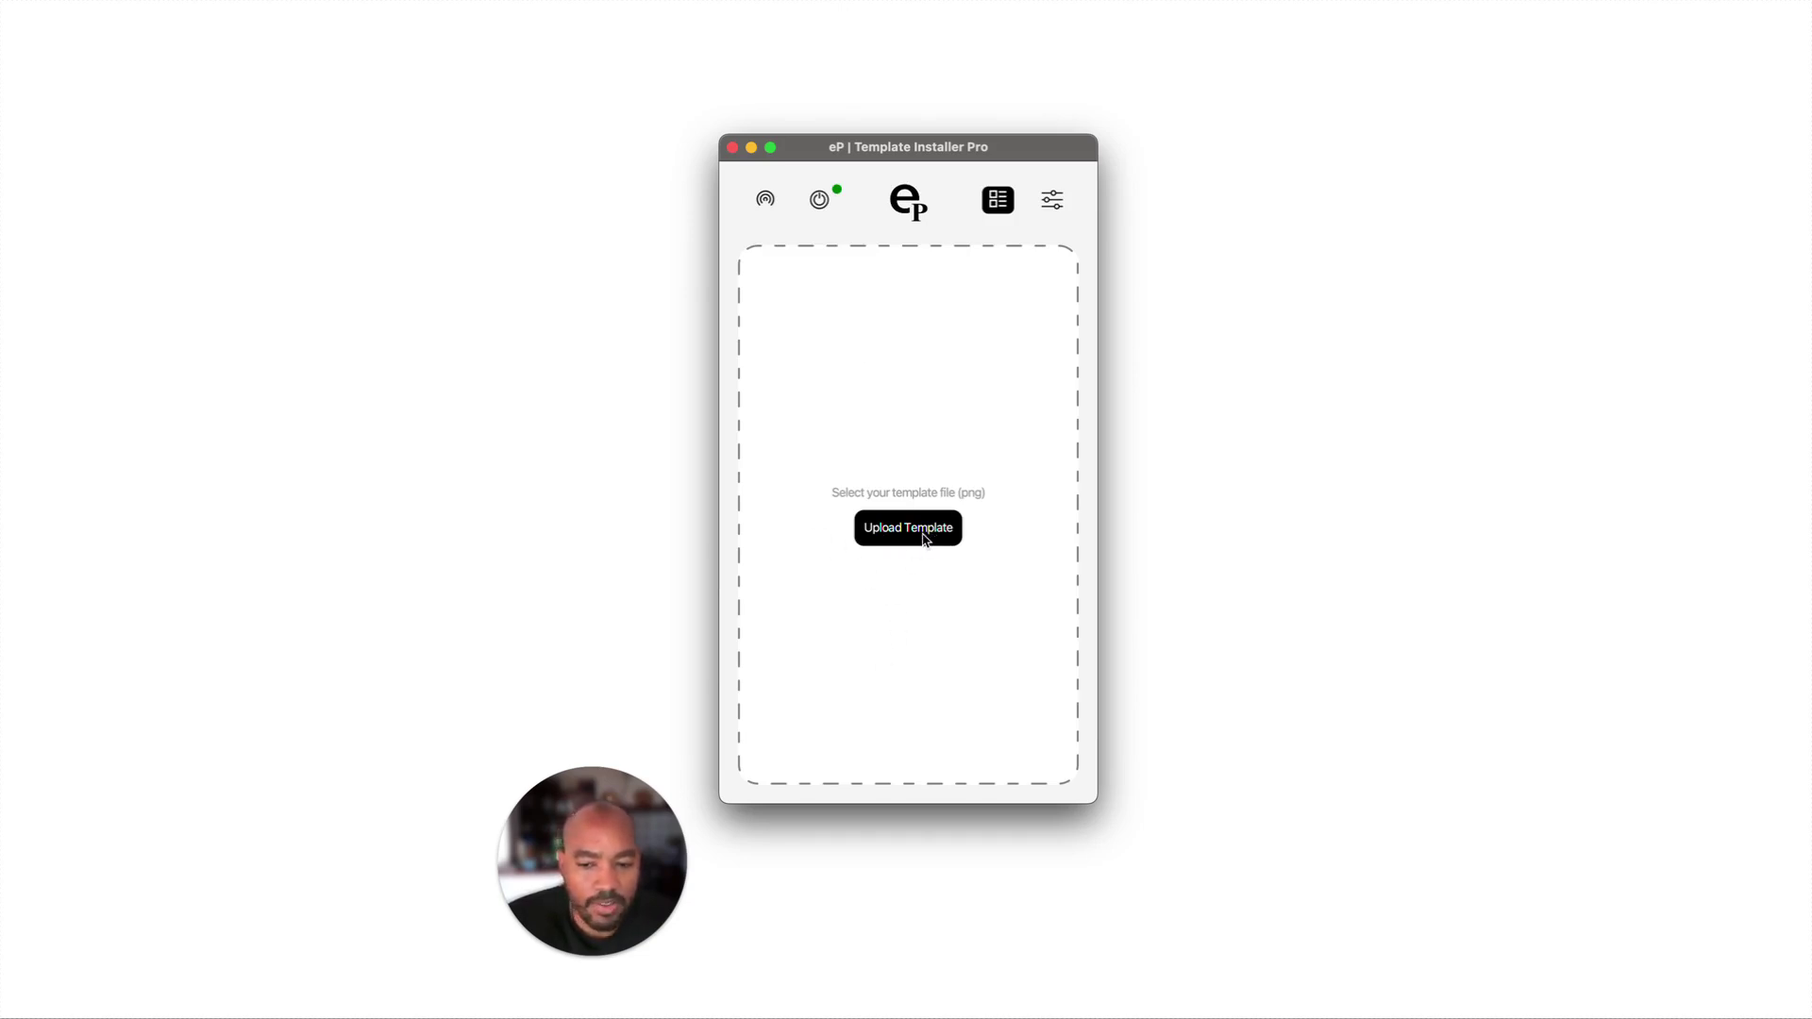
- Start a new template set to Portrait, category Life/organize, with the E9A6 portrait icon
left_click(918, 538)
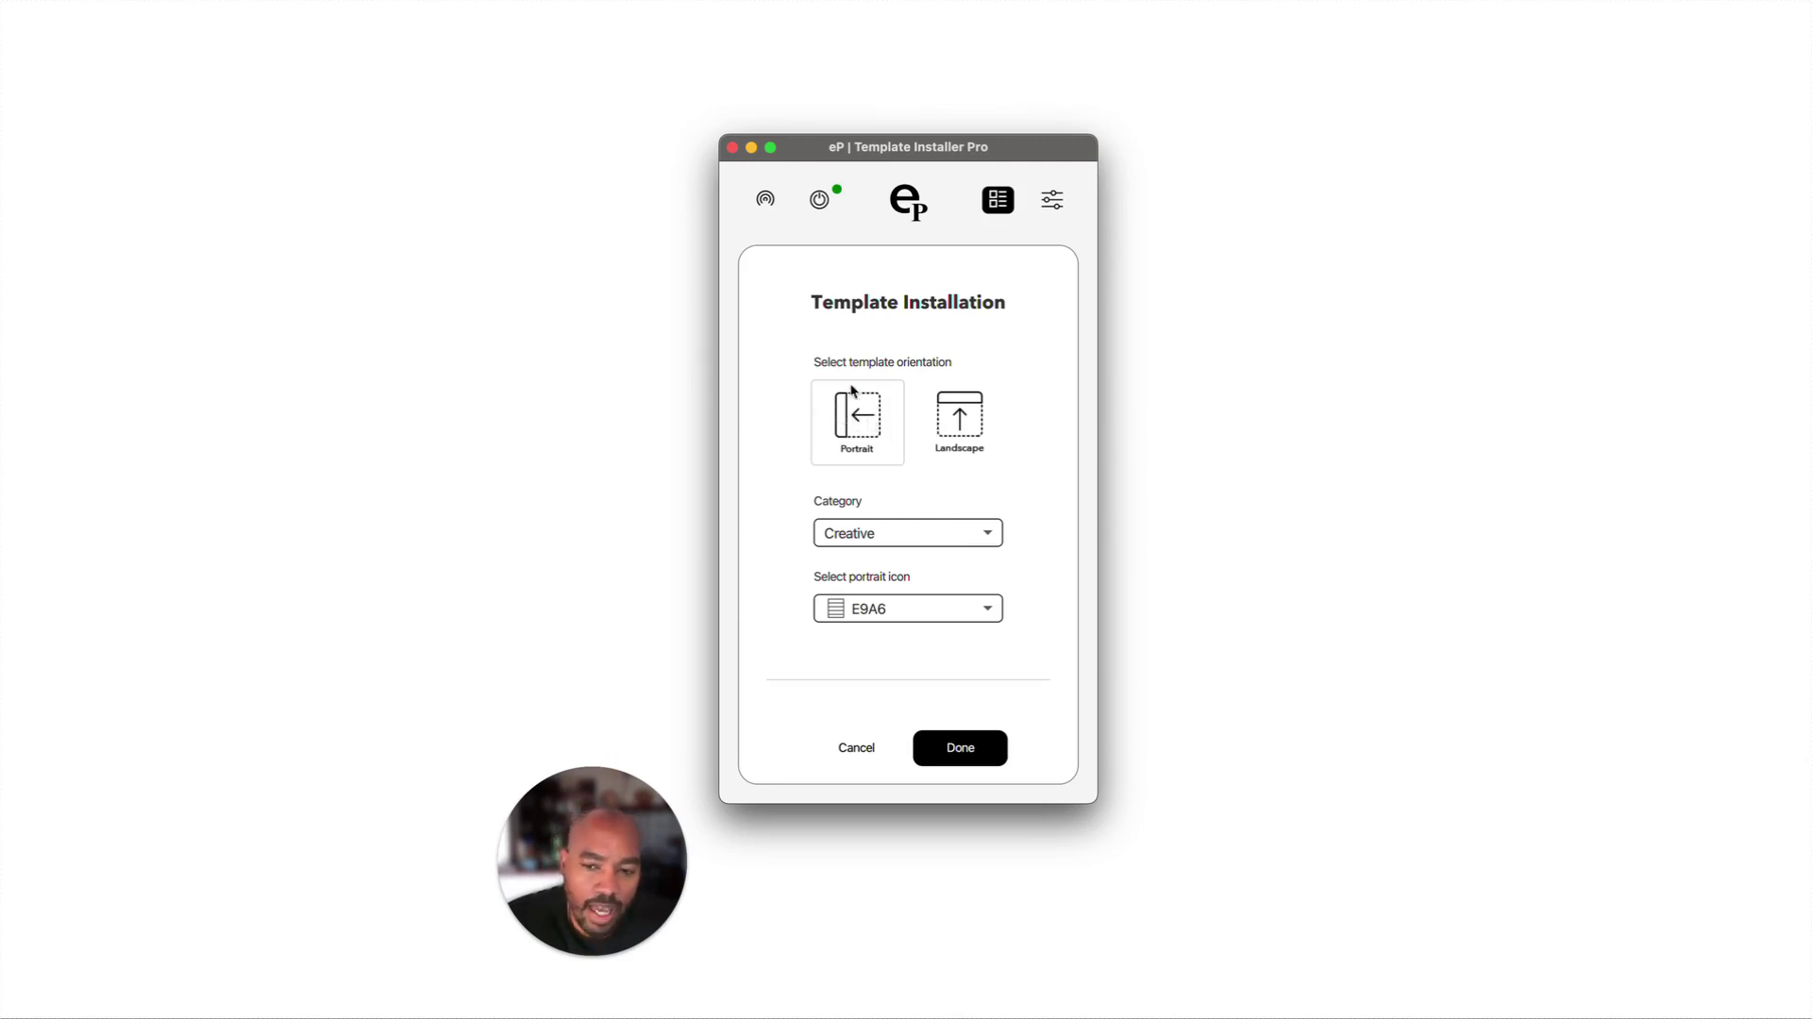
left_click(967, 427)
left_click(864, 427)
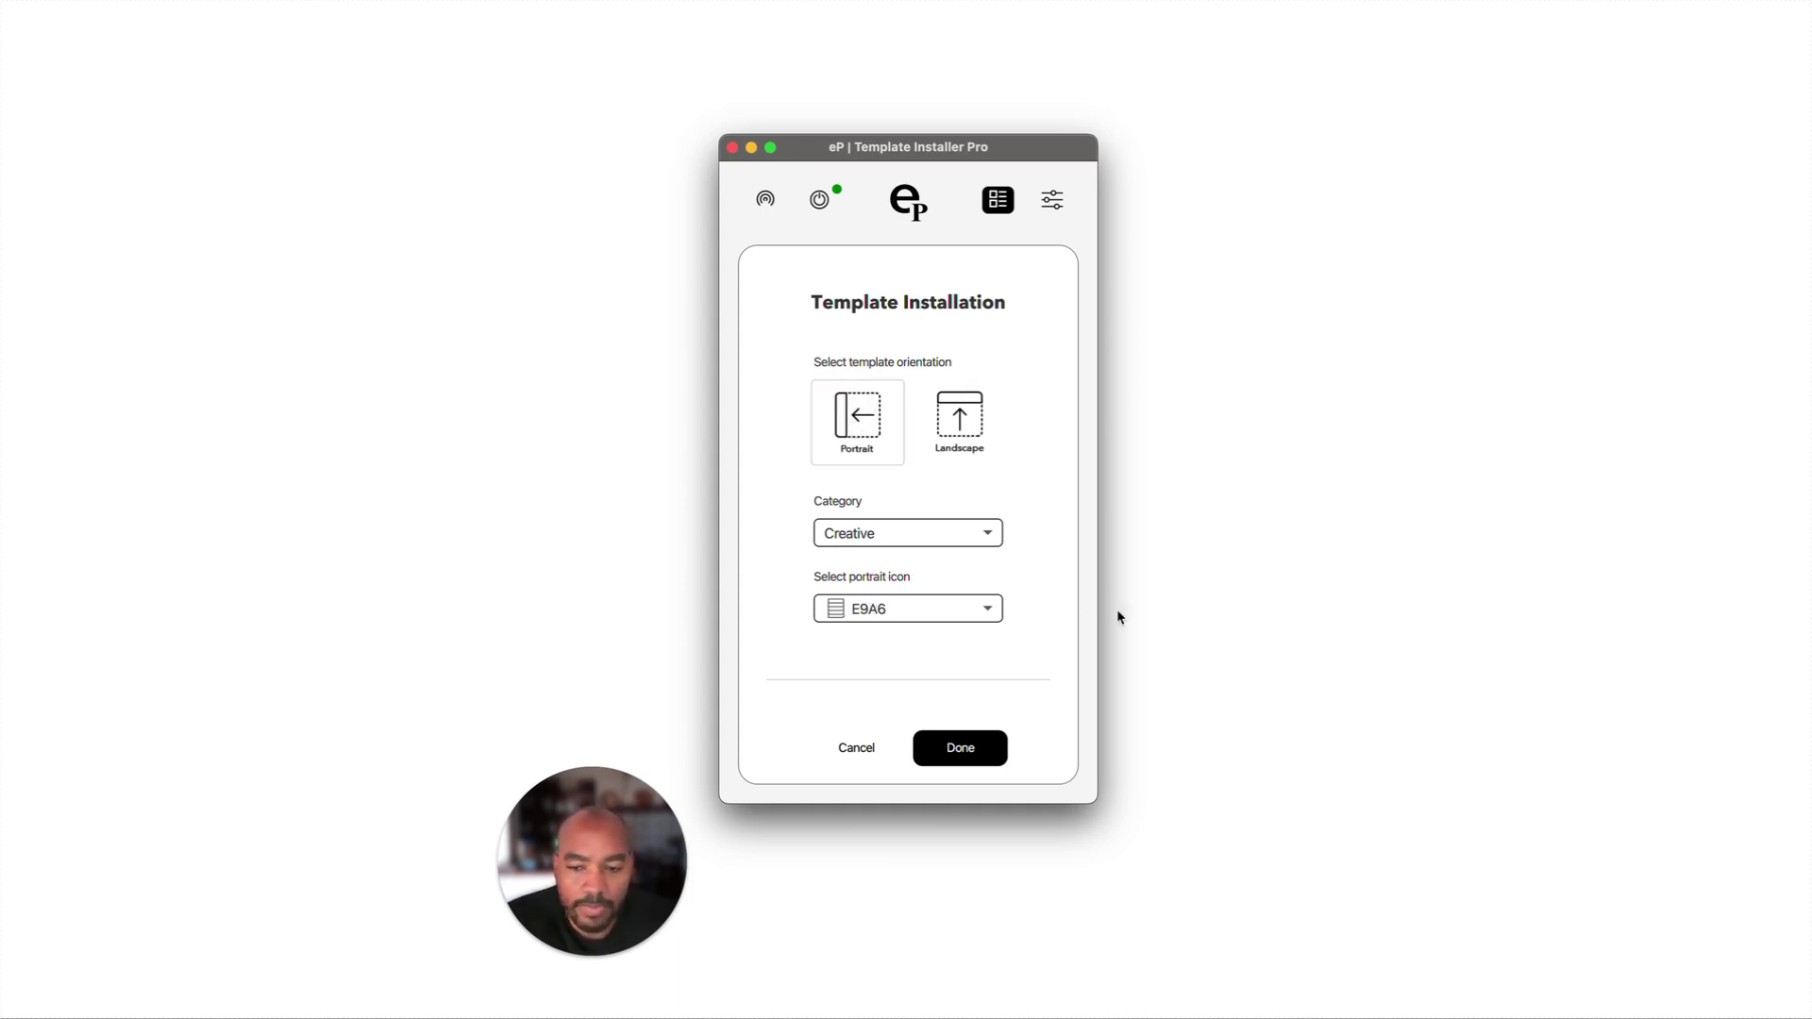
left_click(895, 543)
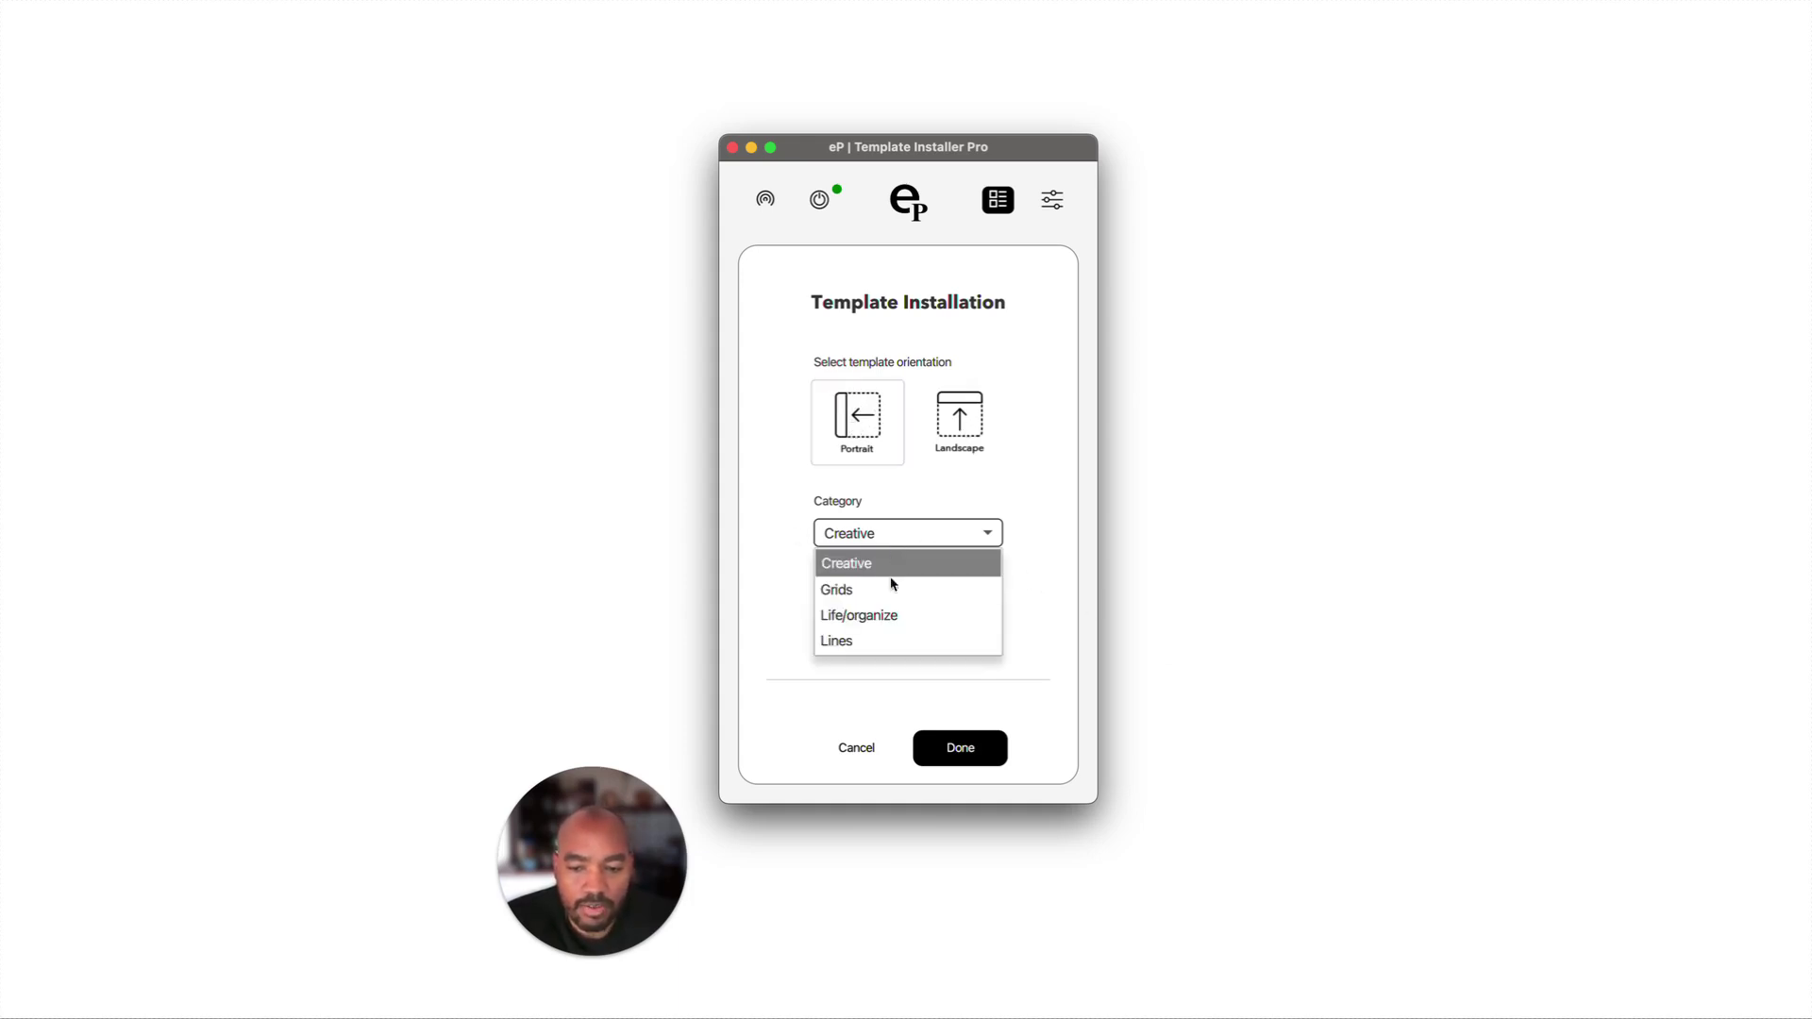
left_click(861, 617)
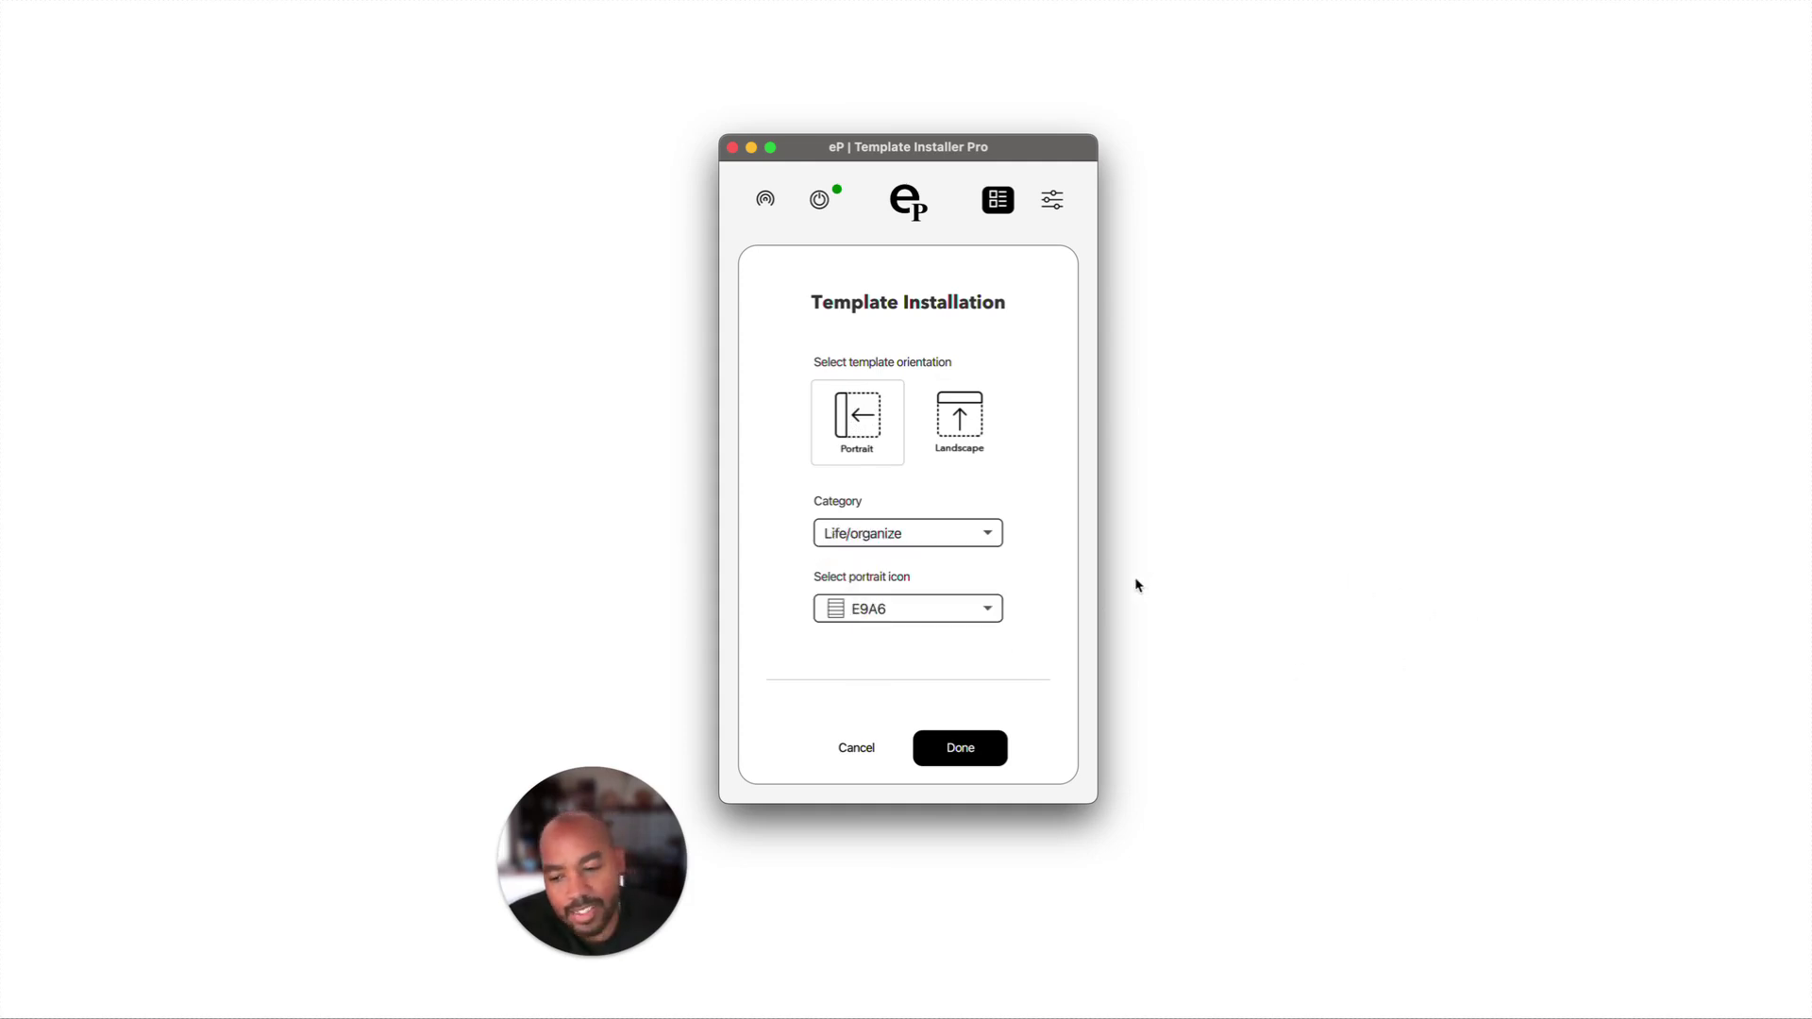
left_click(978, 615)
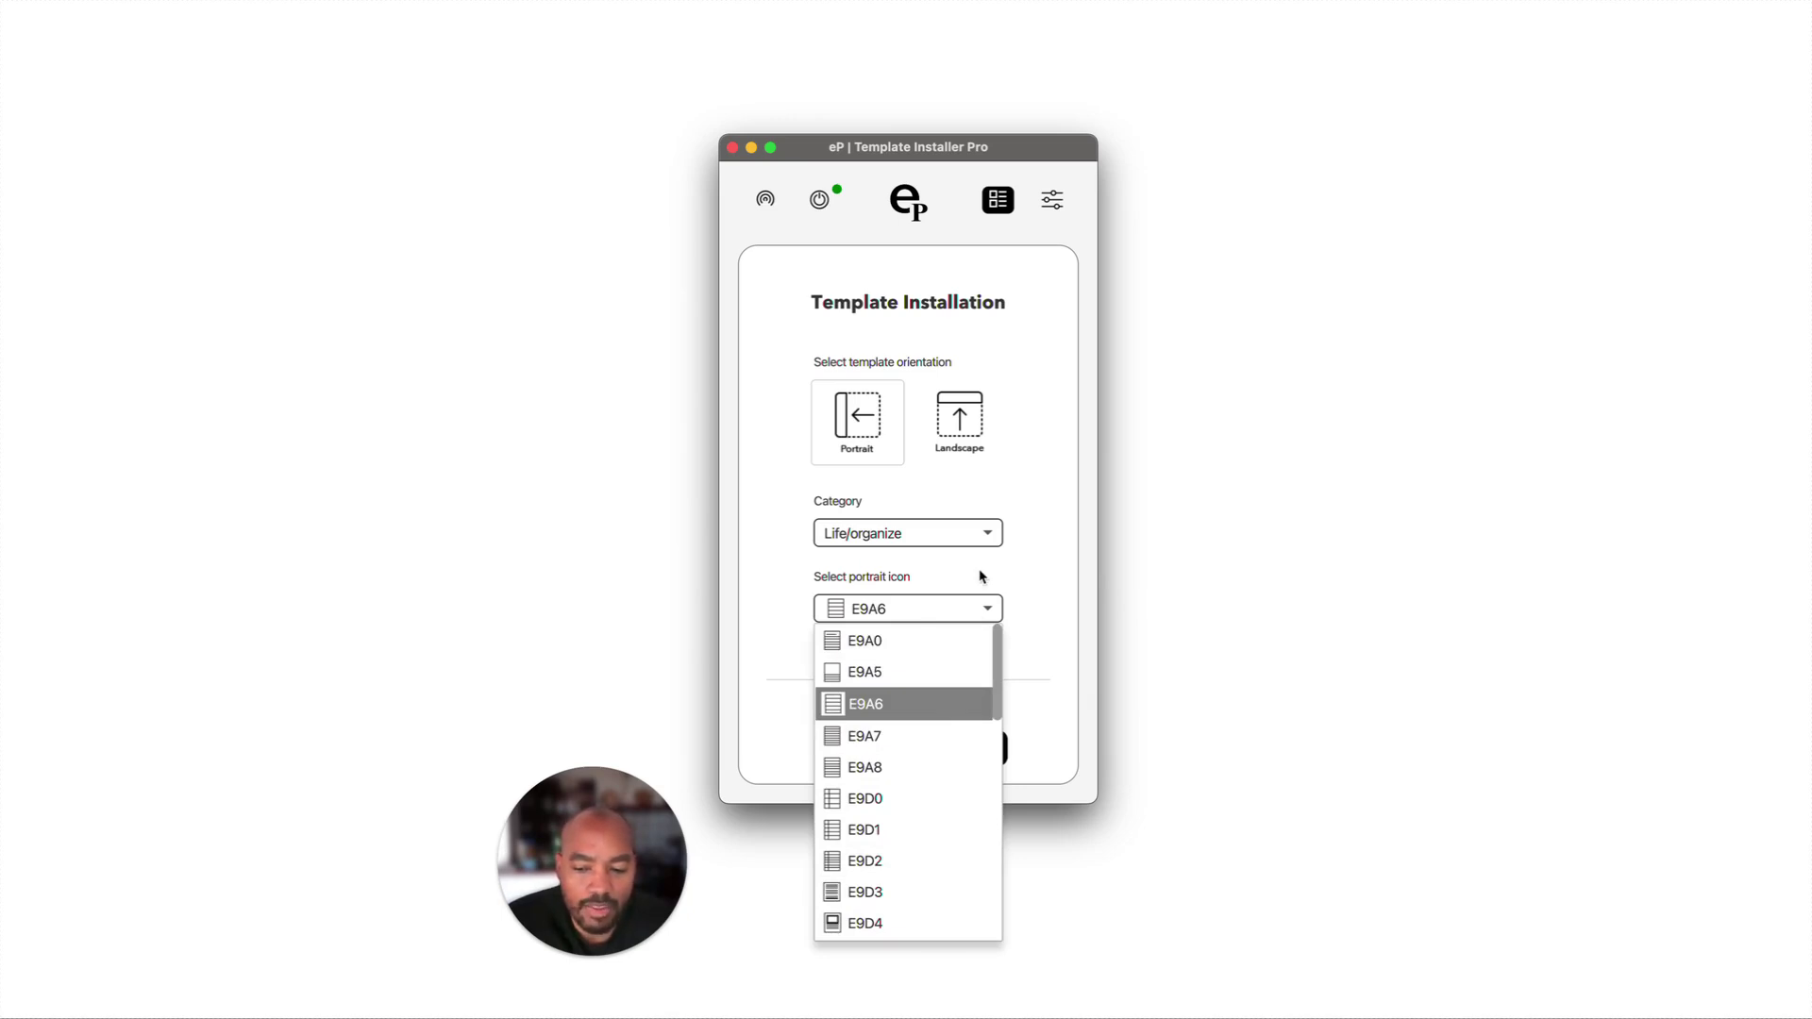
left_click(927, 712)
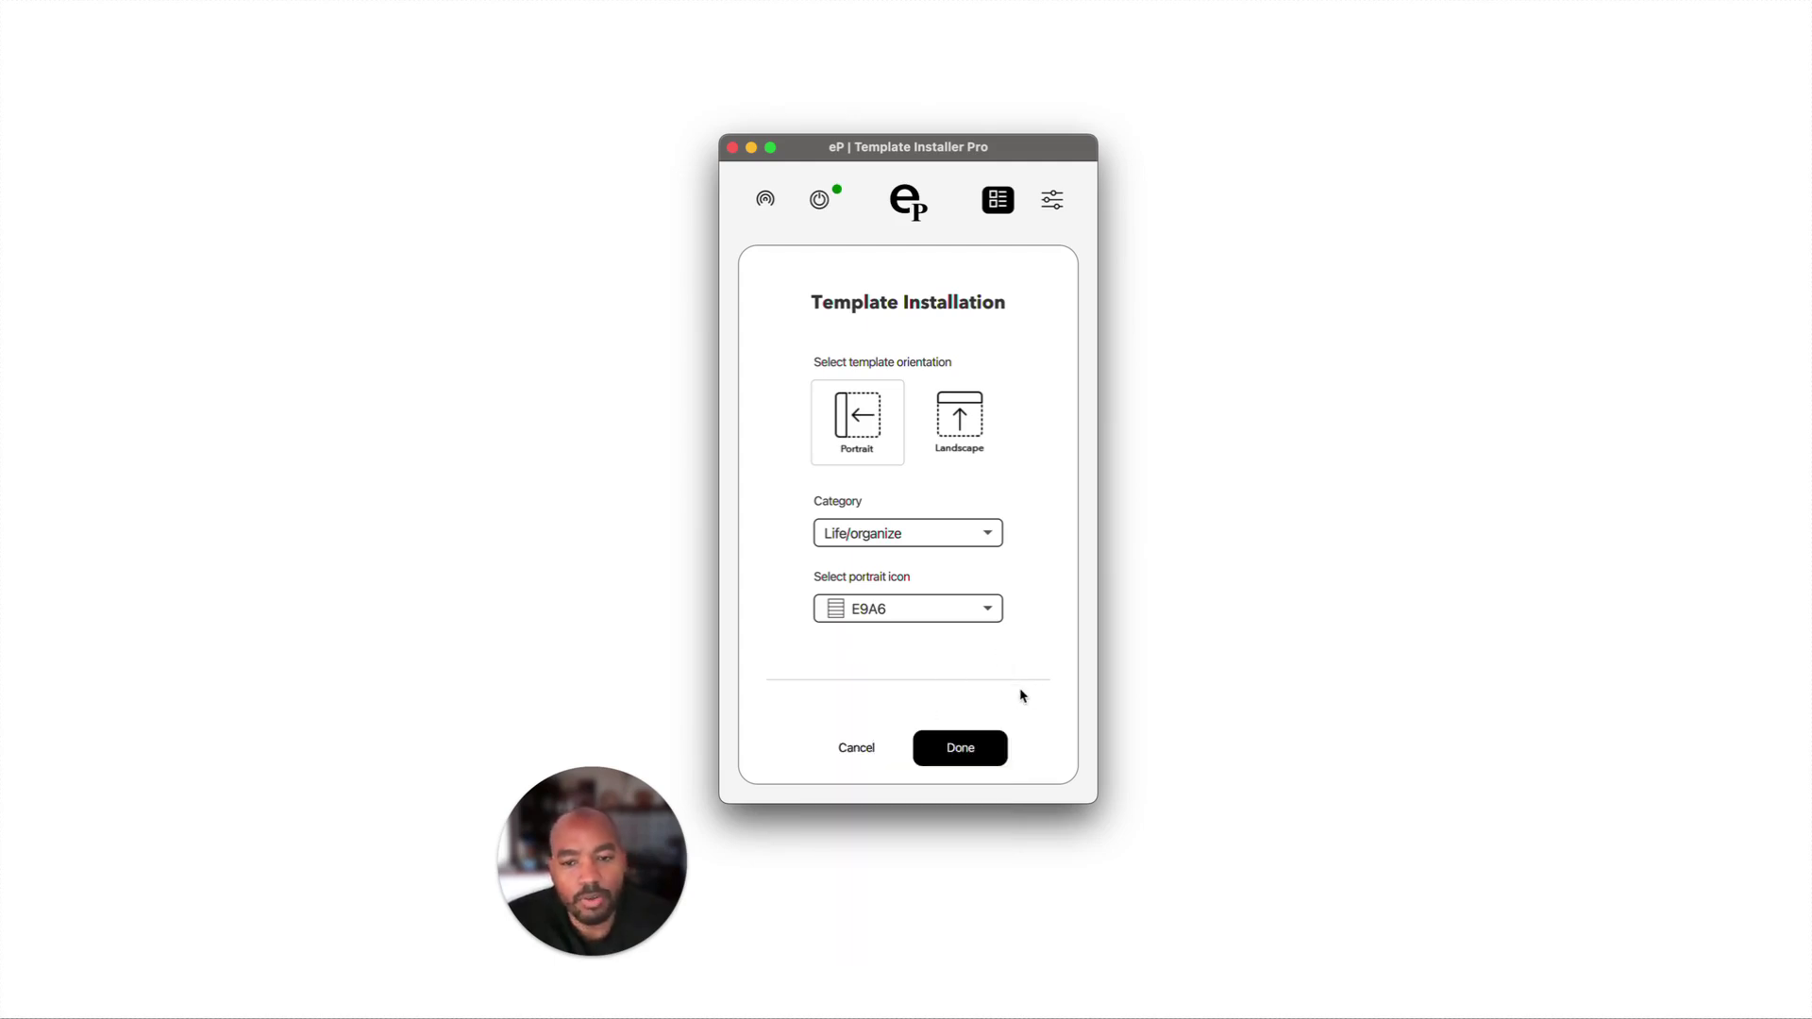
- Install soccer.png from the Soccer folder as the soccer template
left_click(978, 736)
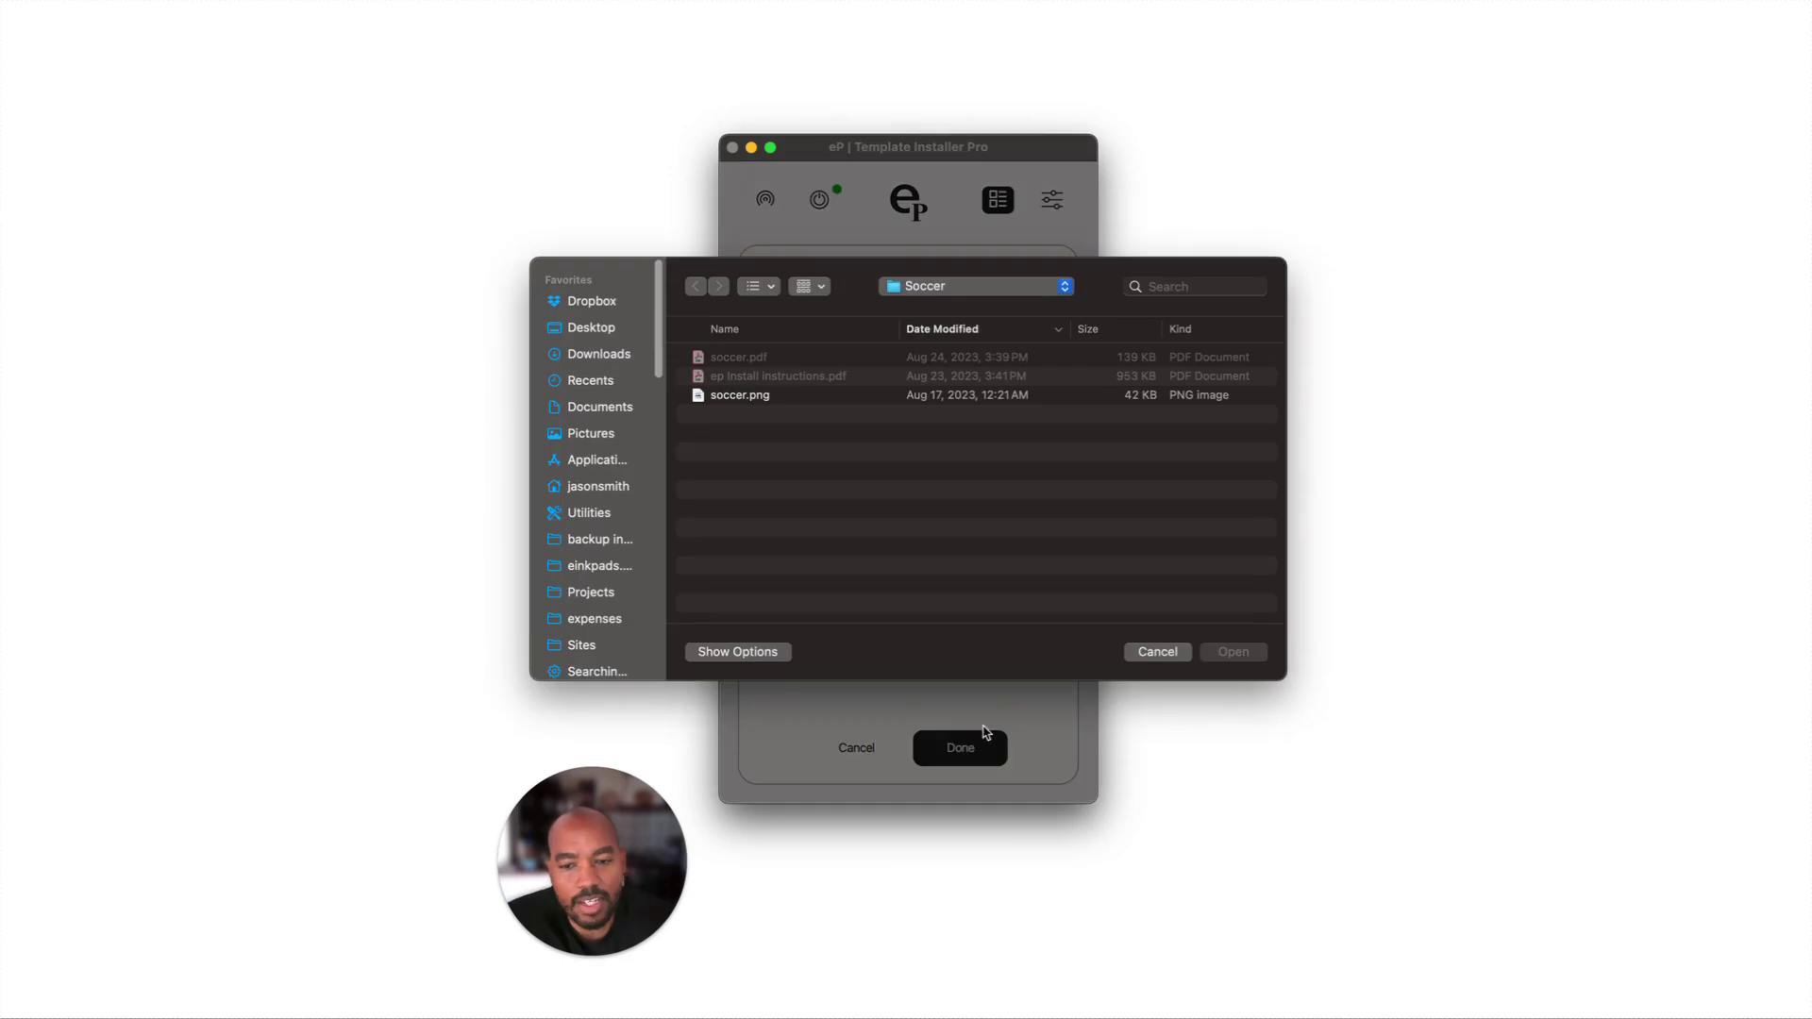
left_click(744, 405)
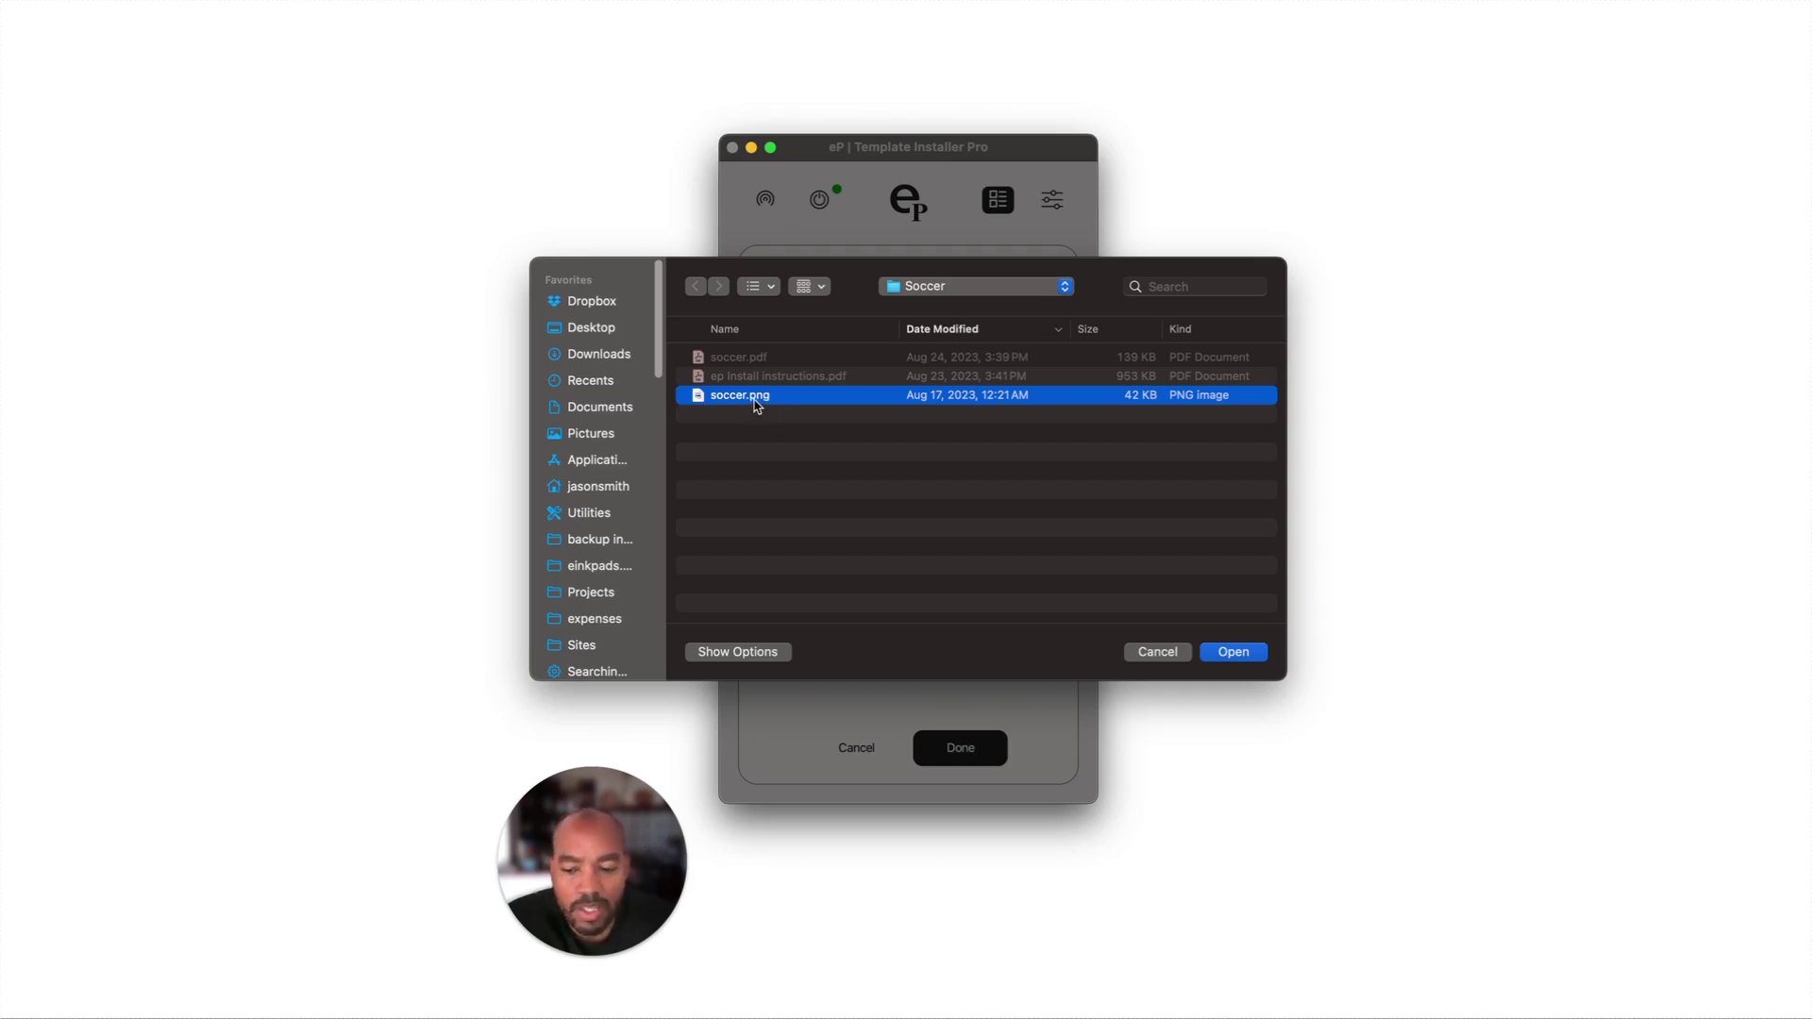
left_click(1232, 654)
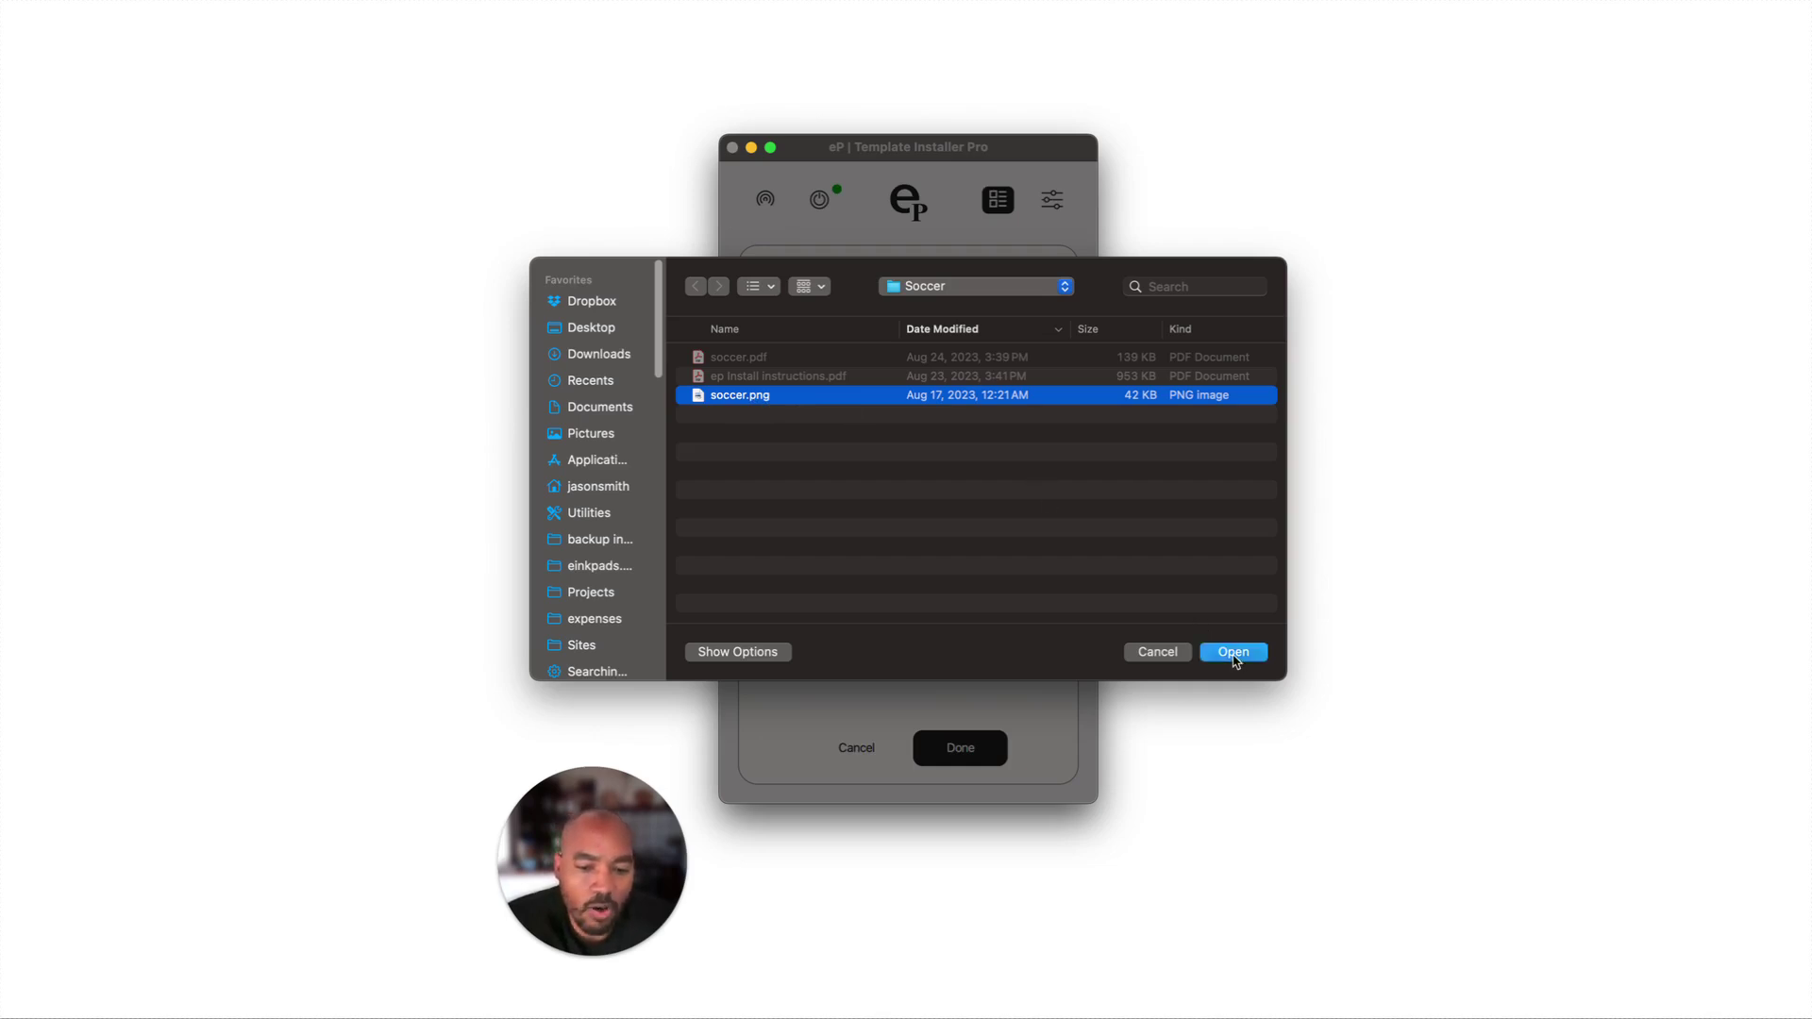
key("Return")
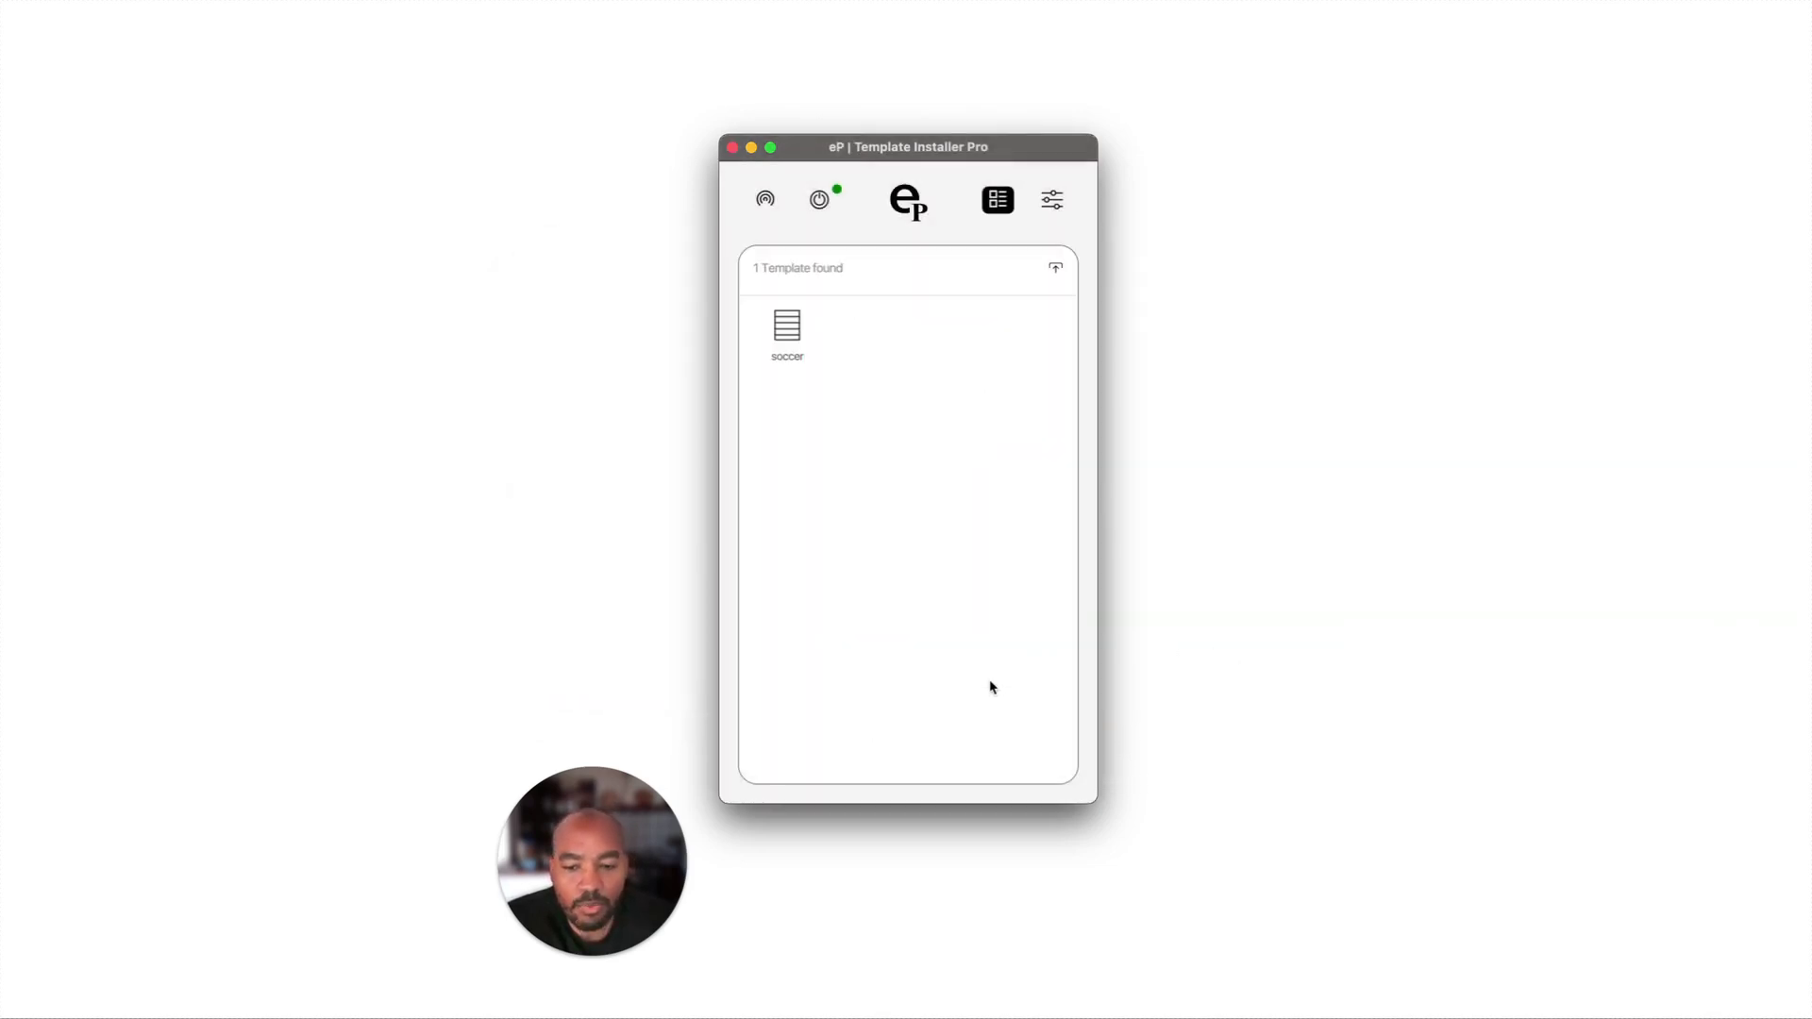
- Preview the soccer template, then remove it from the tablet
left_click(788, 335)
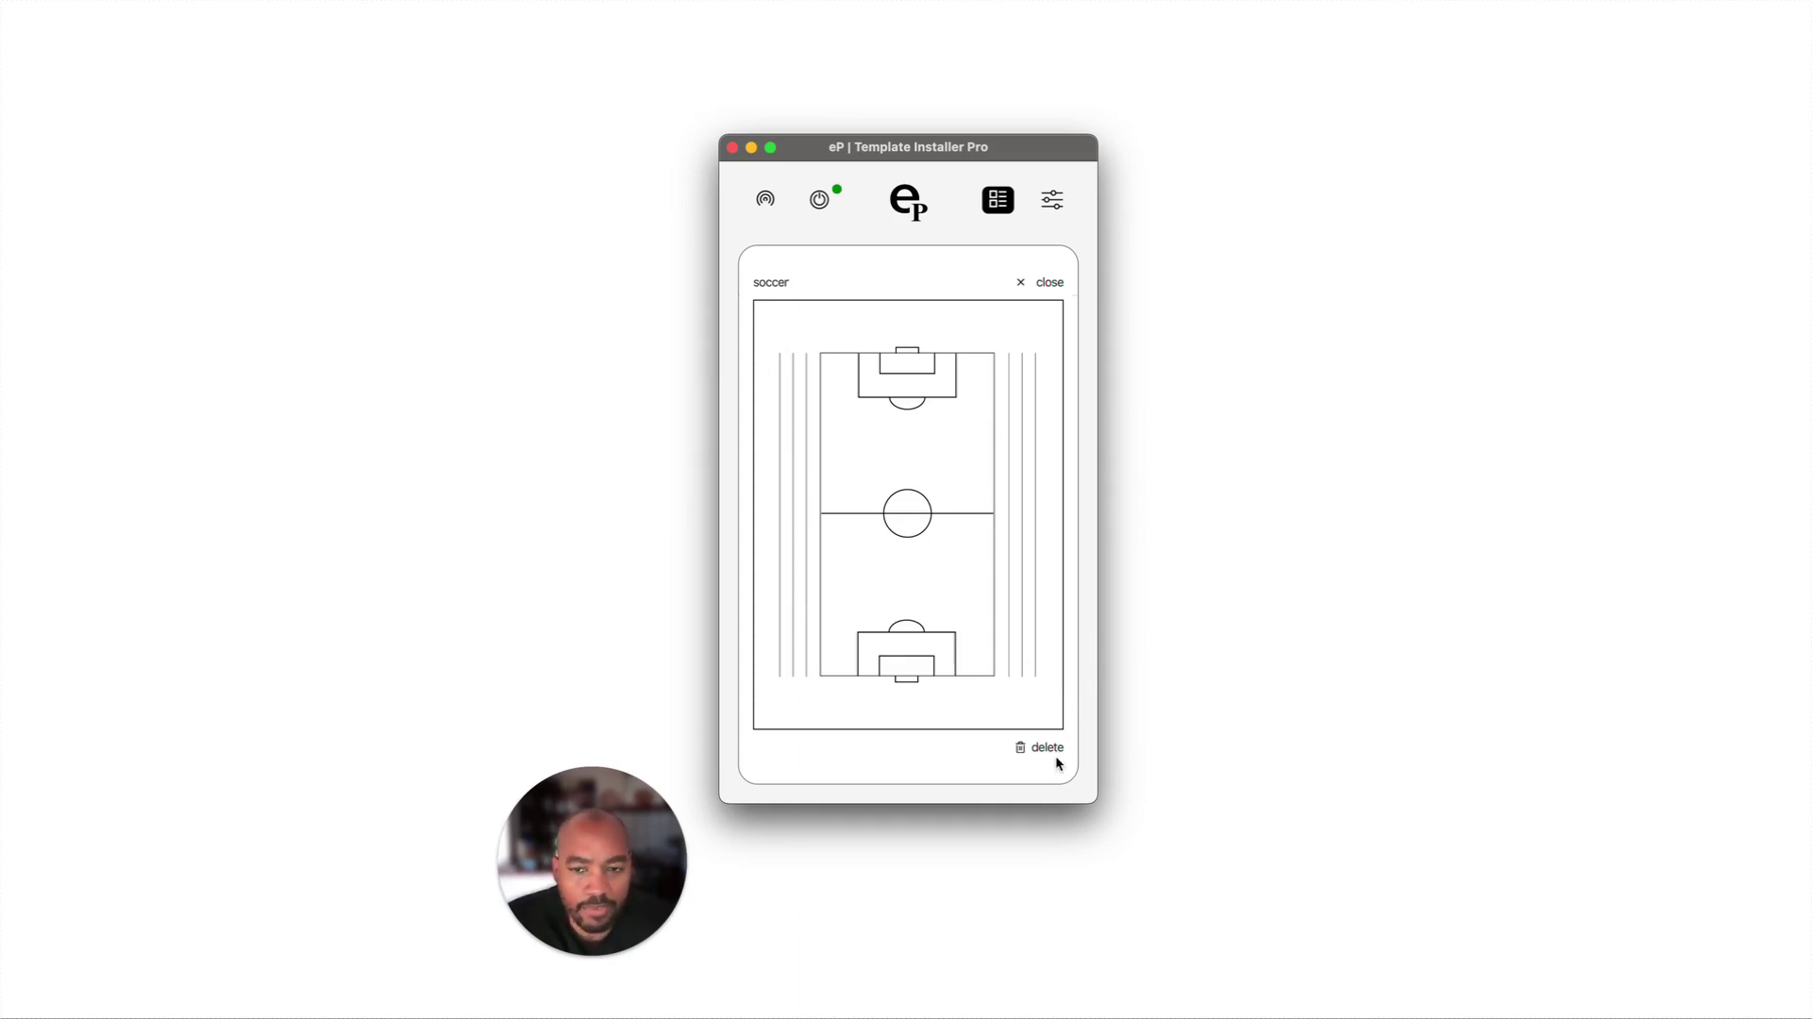
left_click(1055, 287)
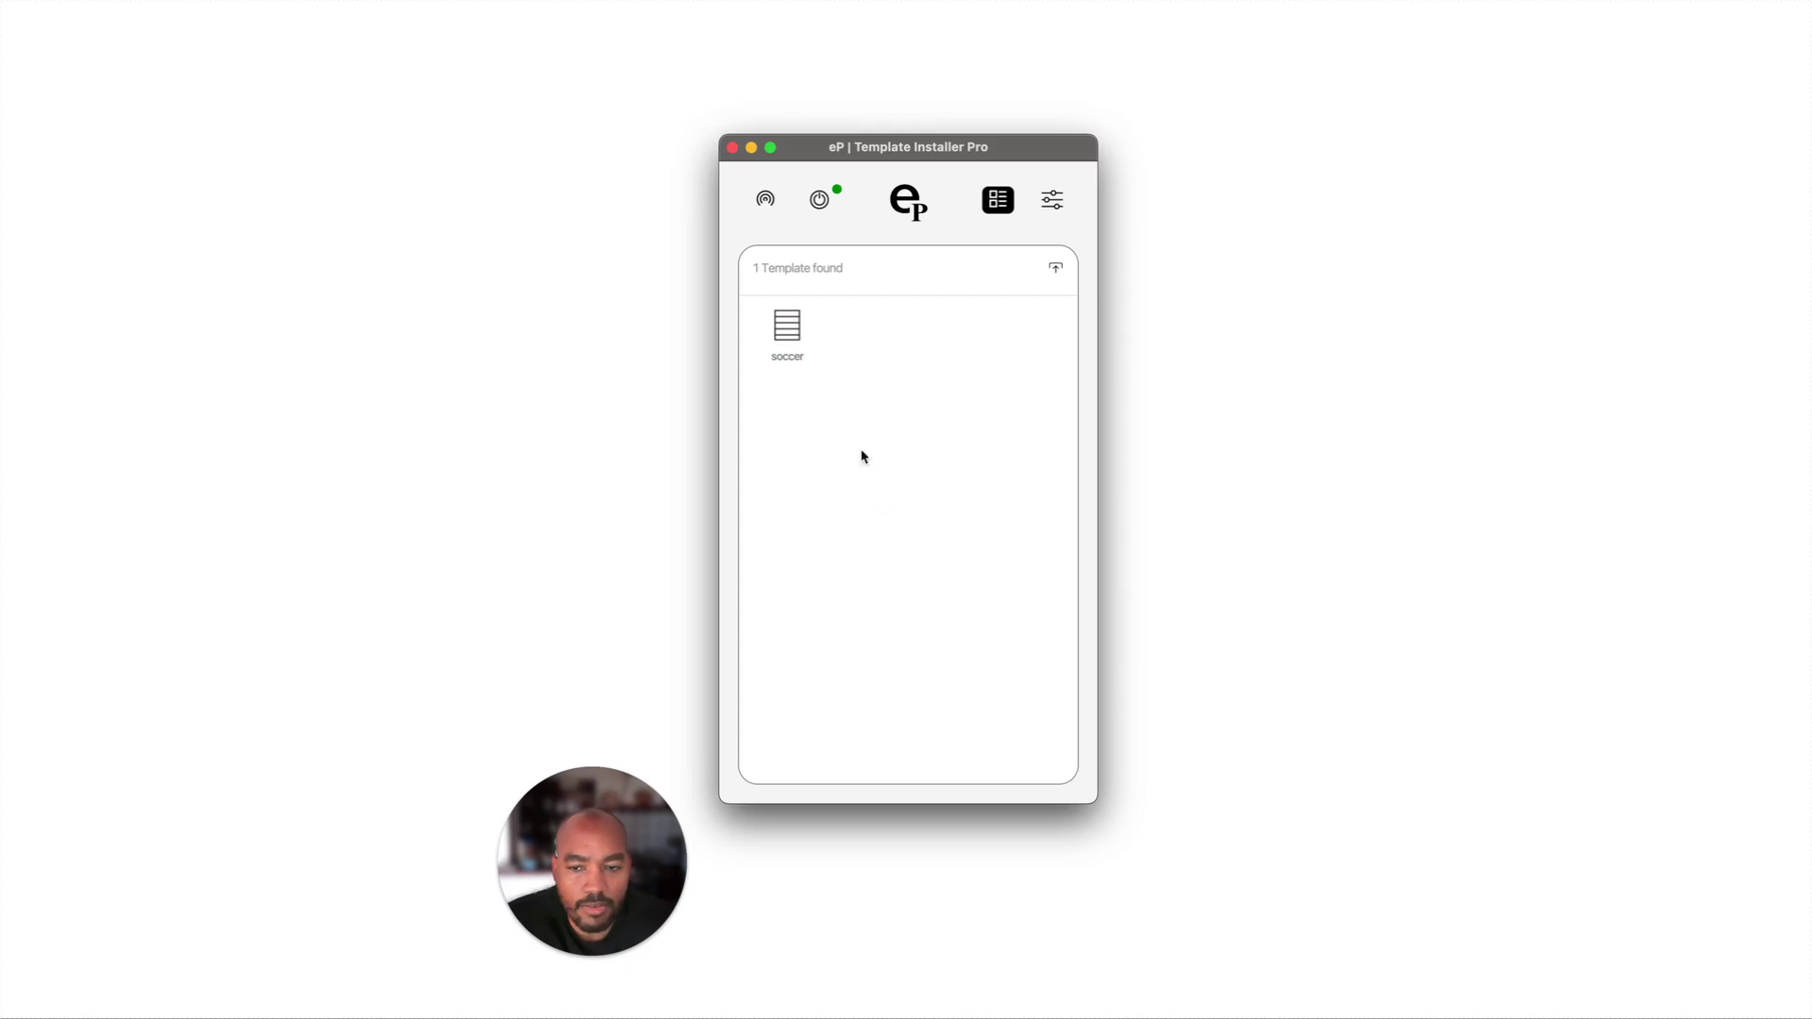
left_click(791, 327)
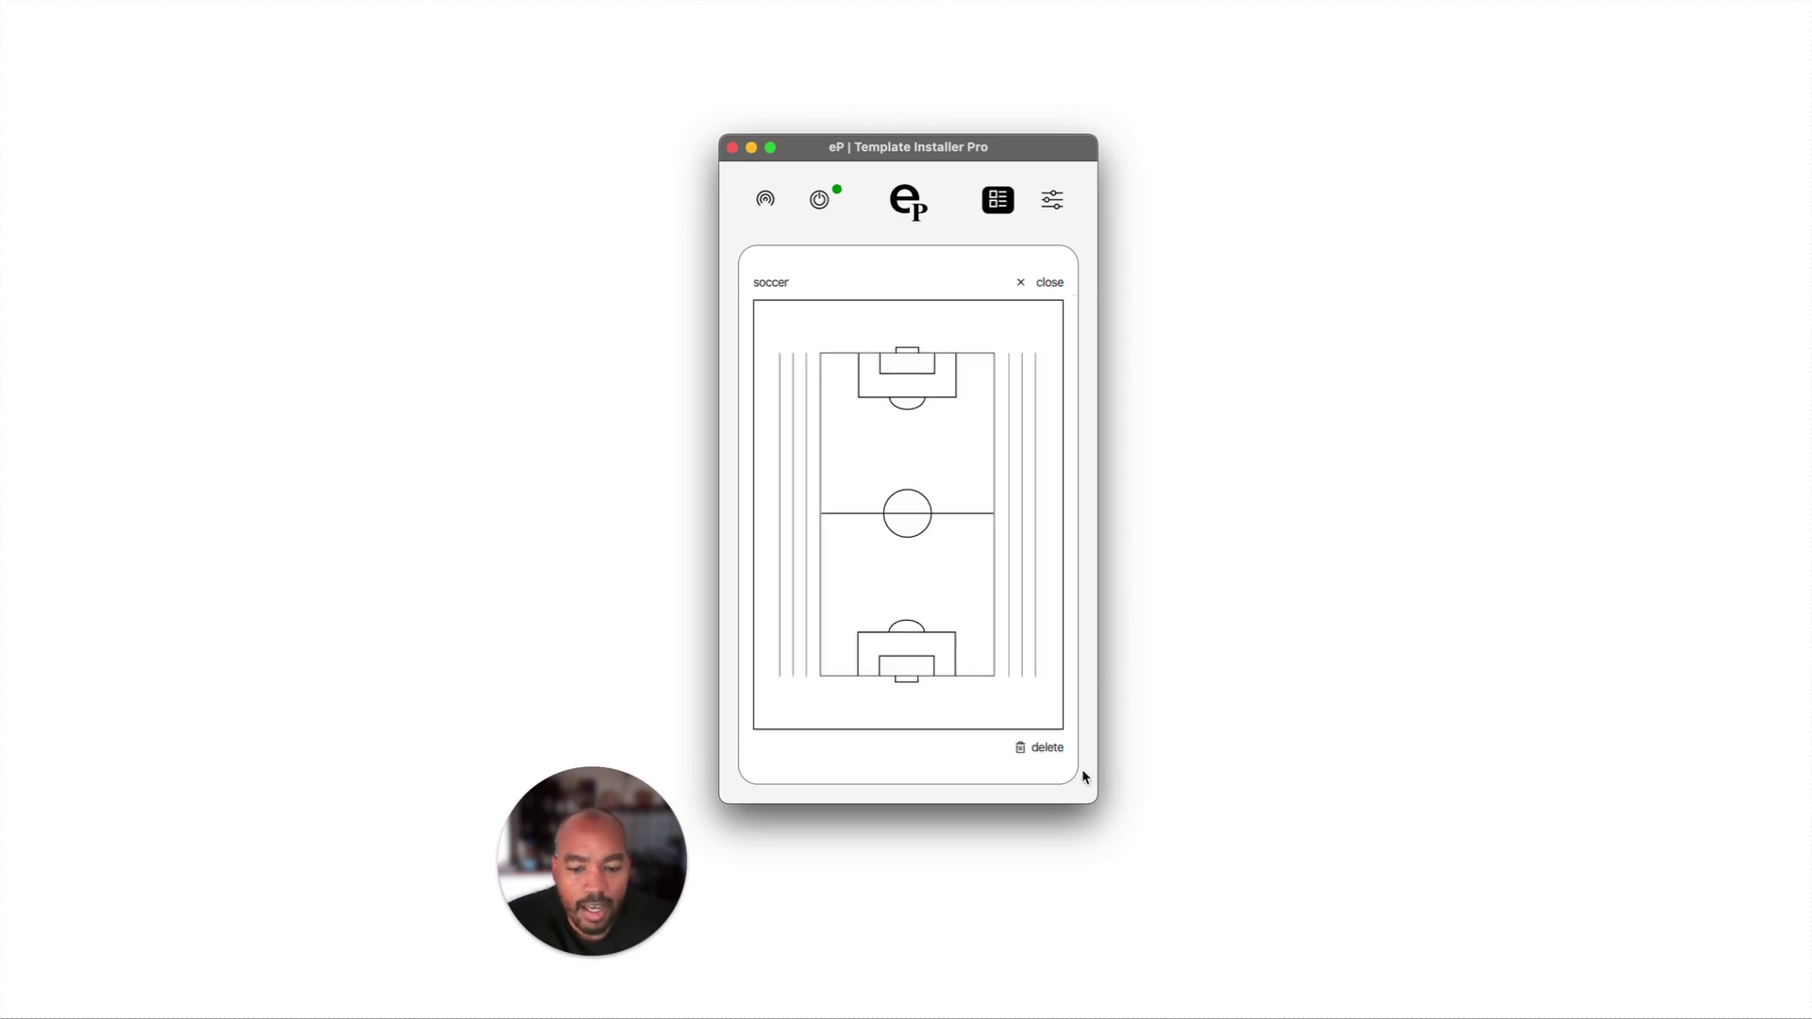
left_click(1048, 749)
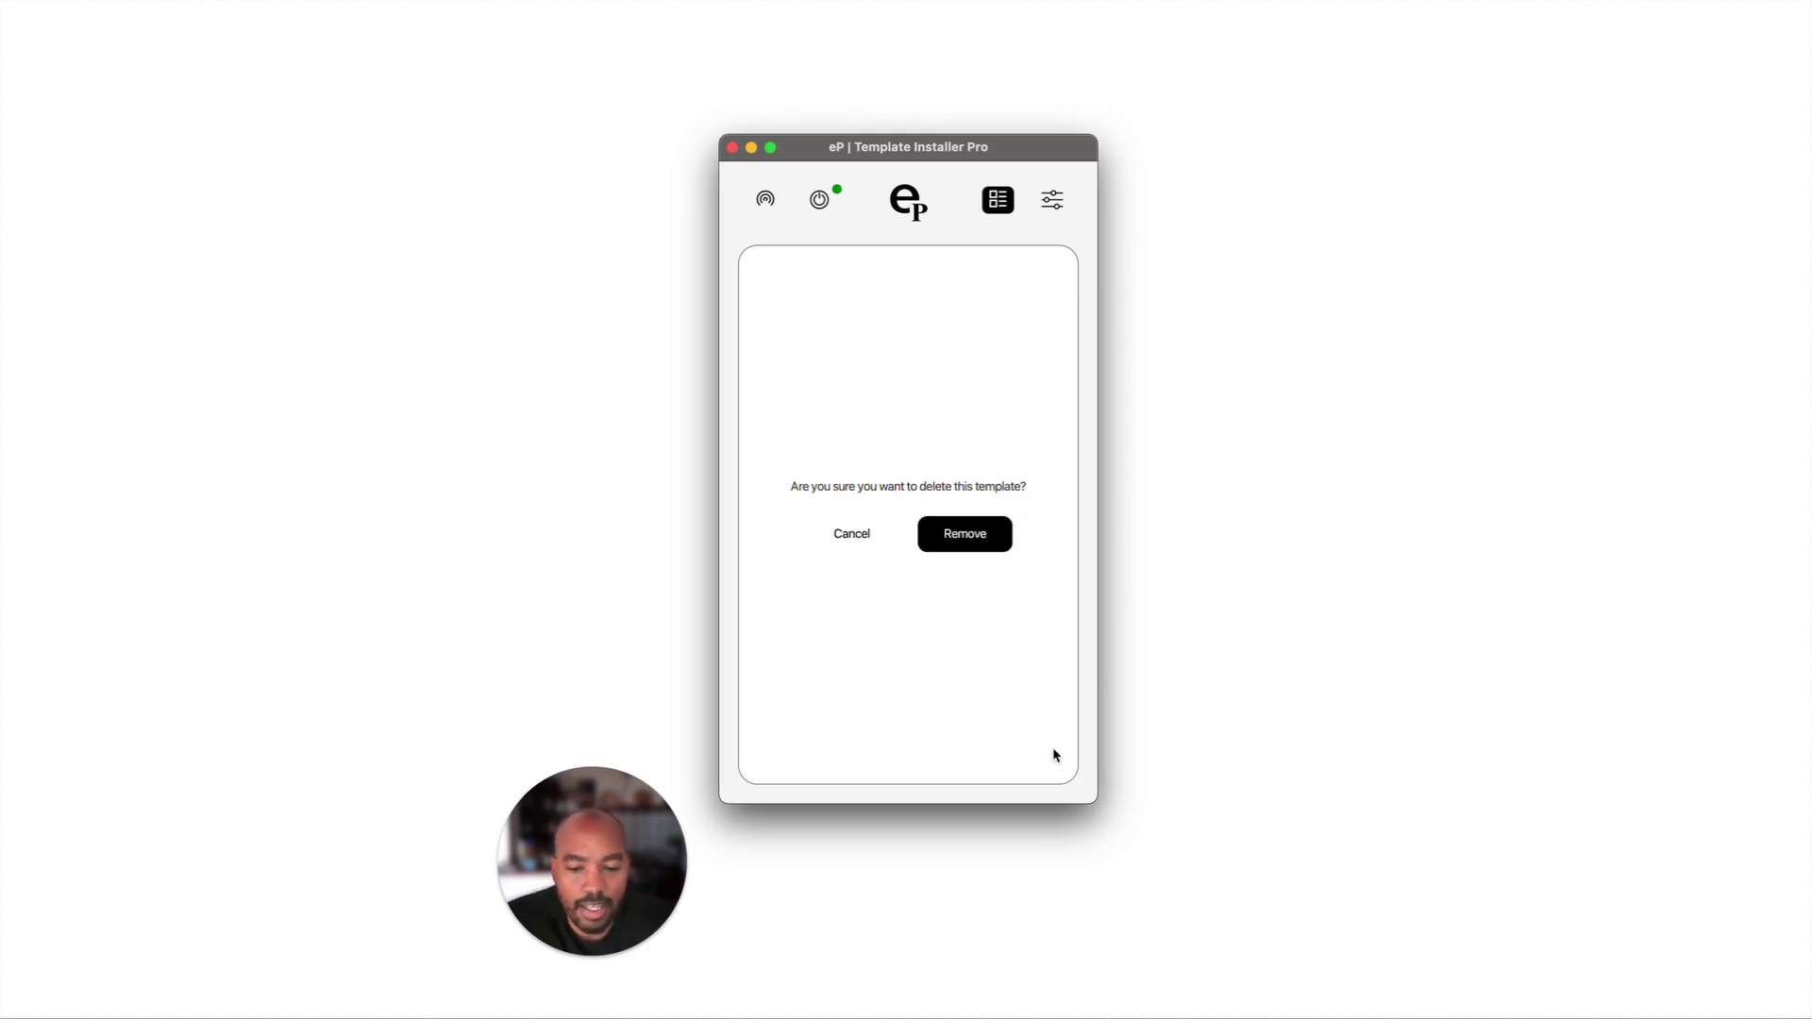
left_click(976, 549)
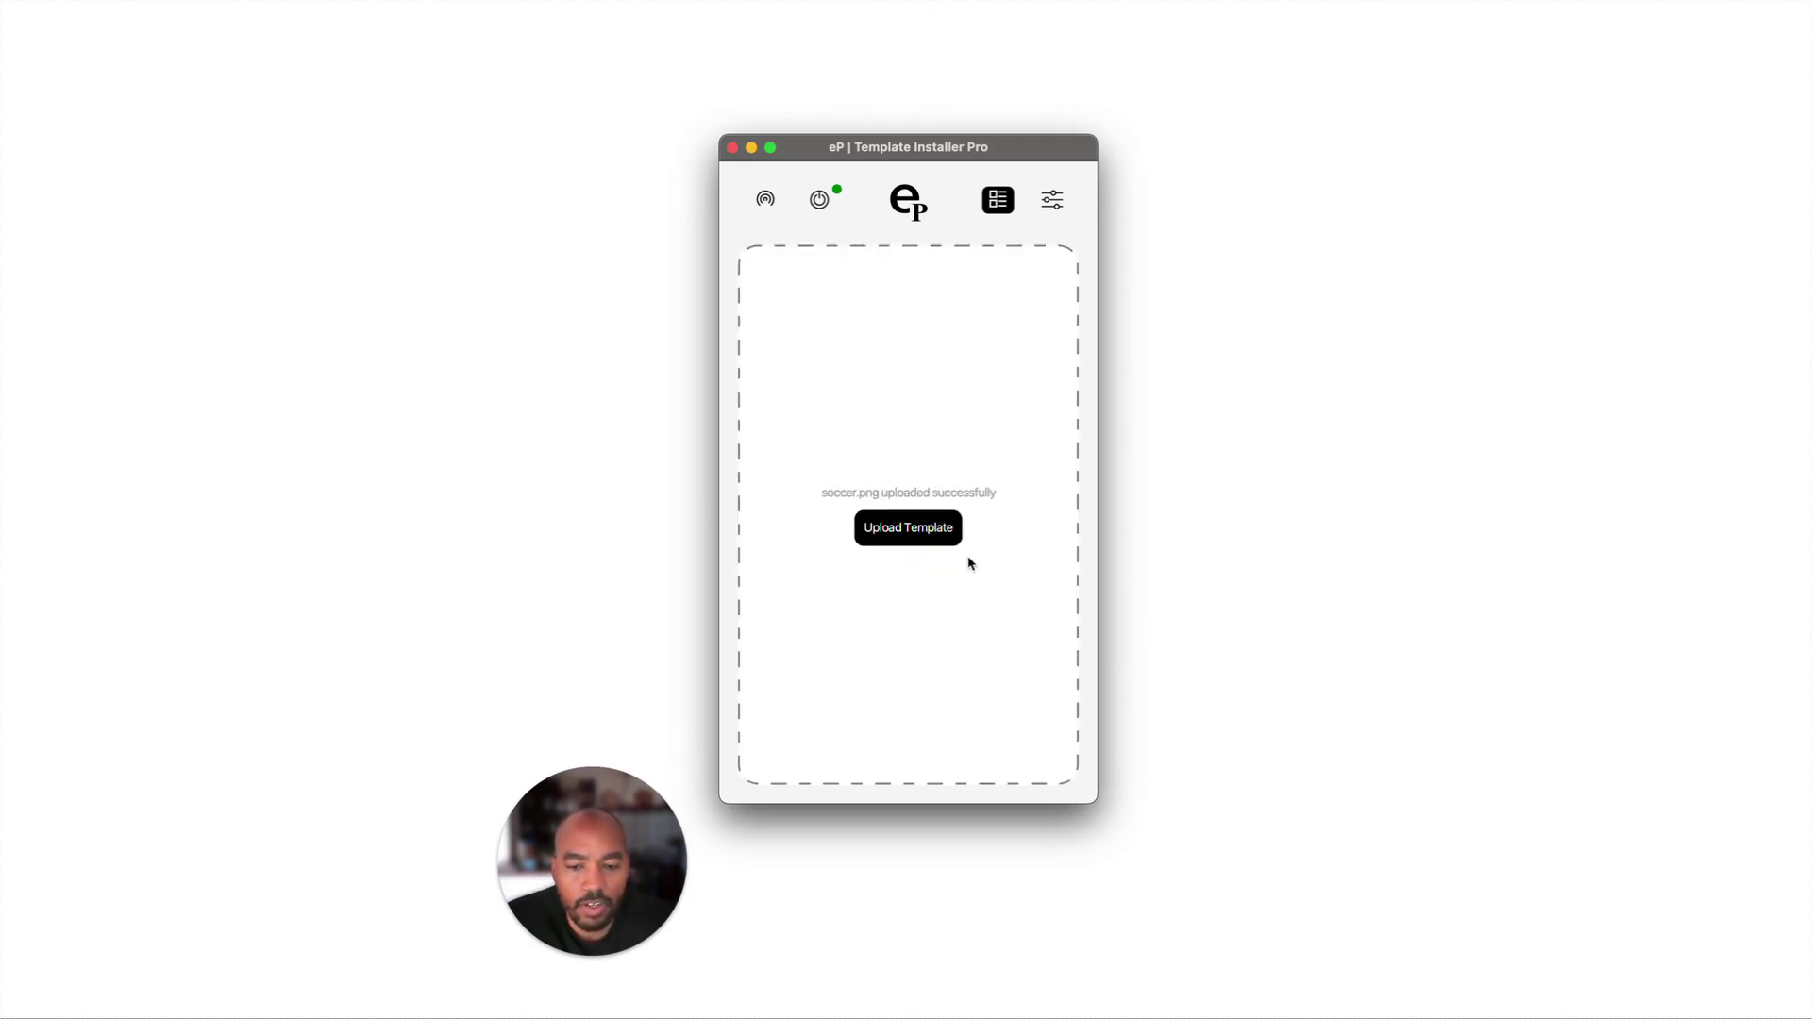
- Install Focus Plan.png from the Final > focus plan folder as a new template
left_click(932, 526)
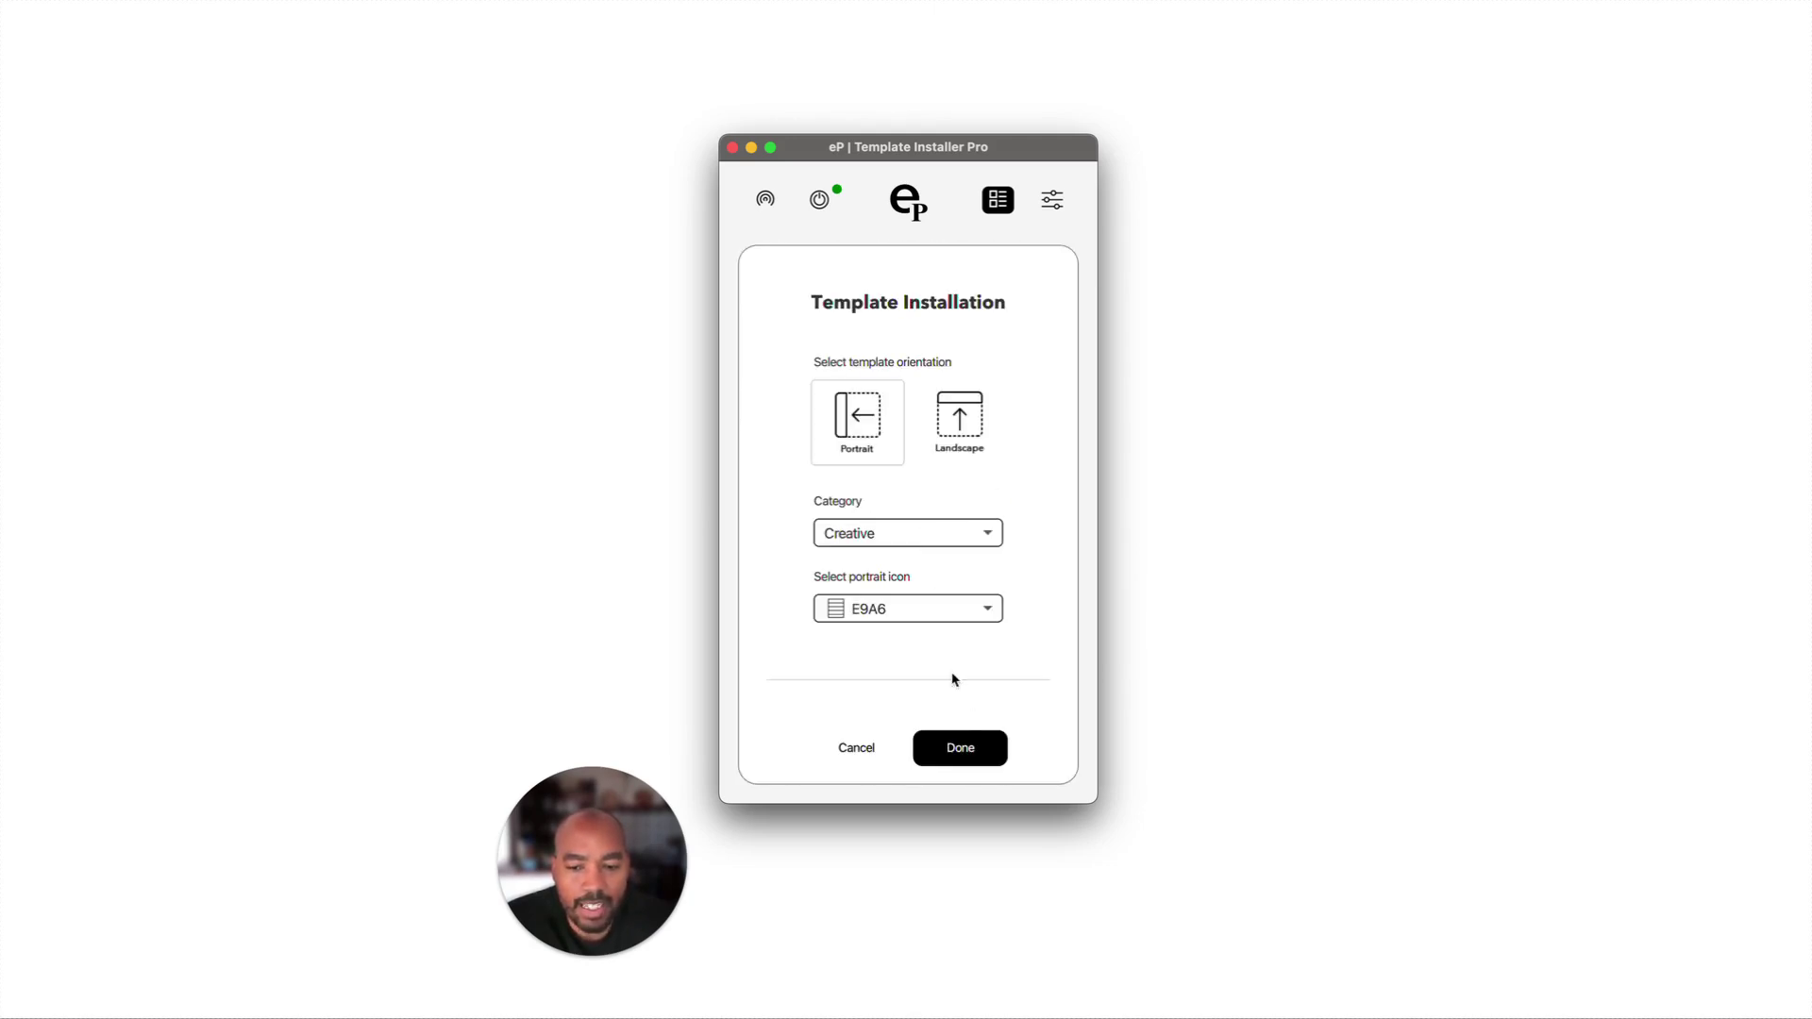
left_click(960, 750)
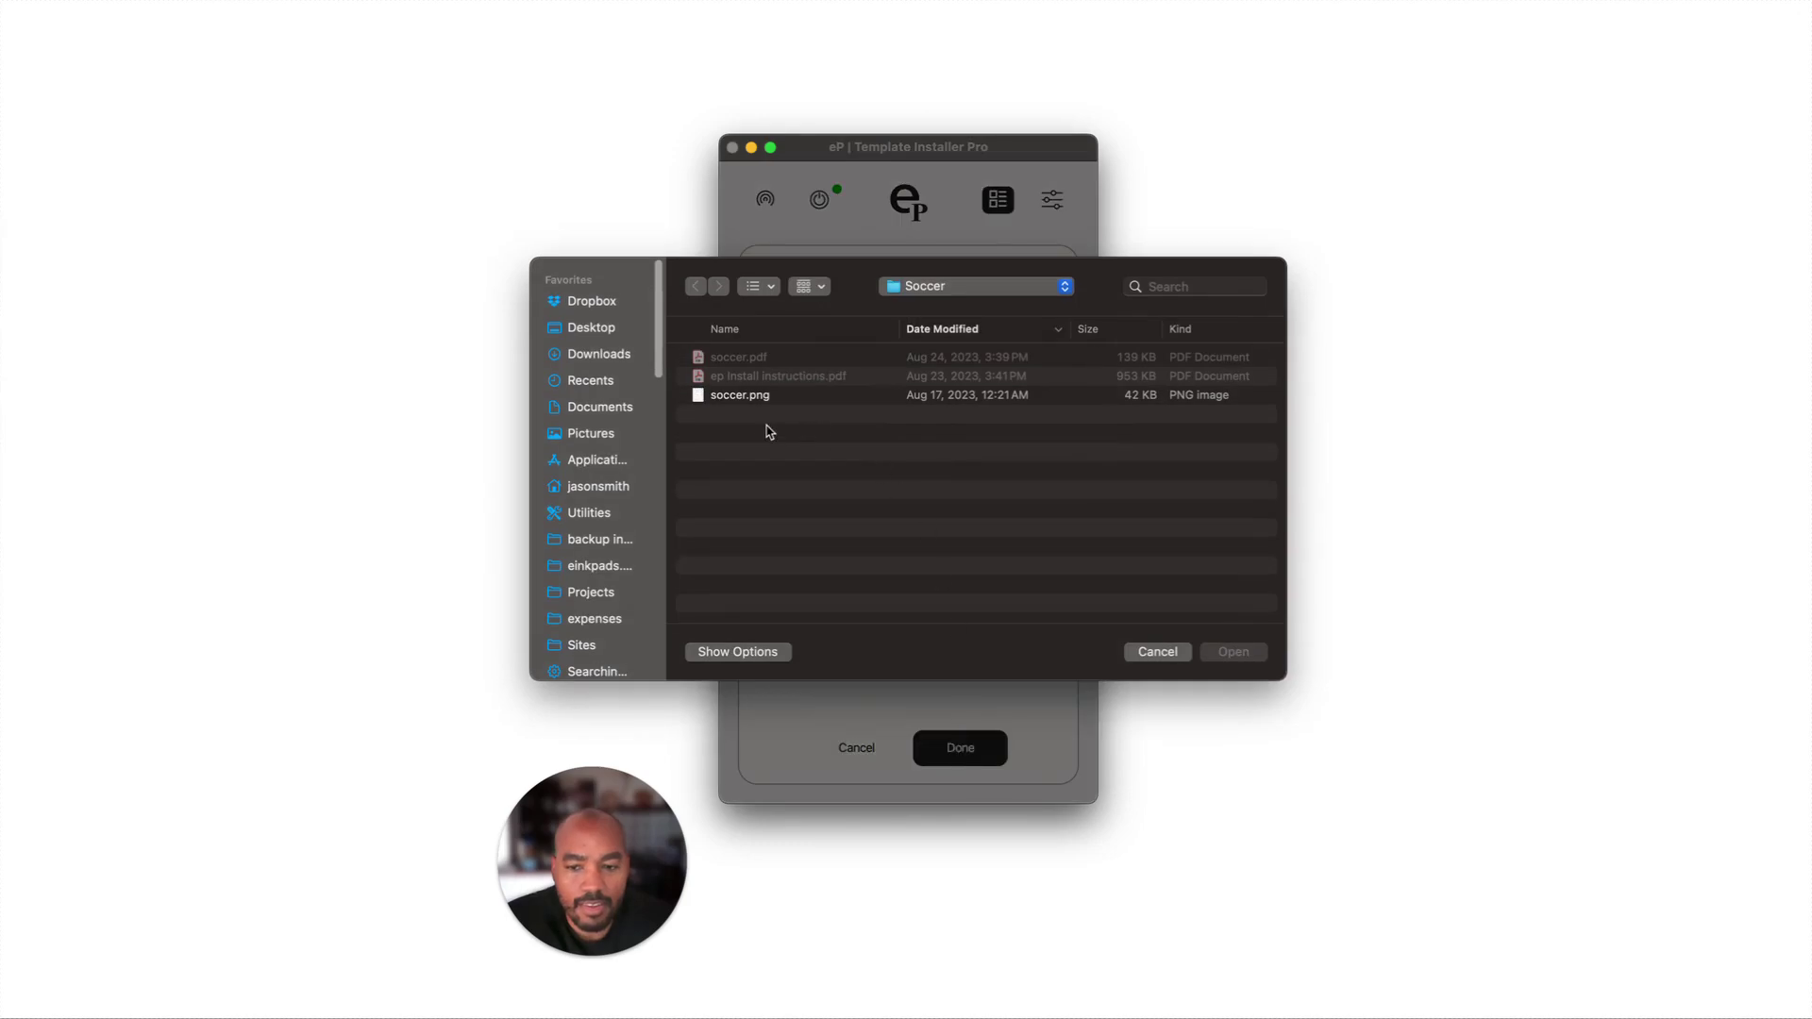
left_click(965, 290)
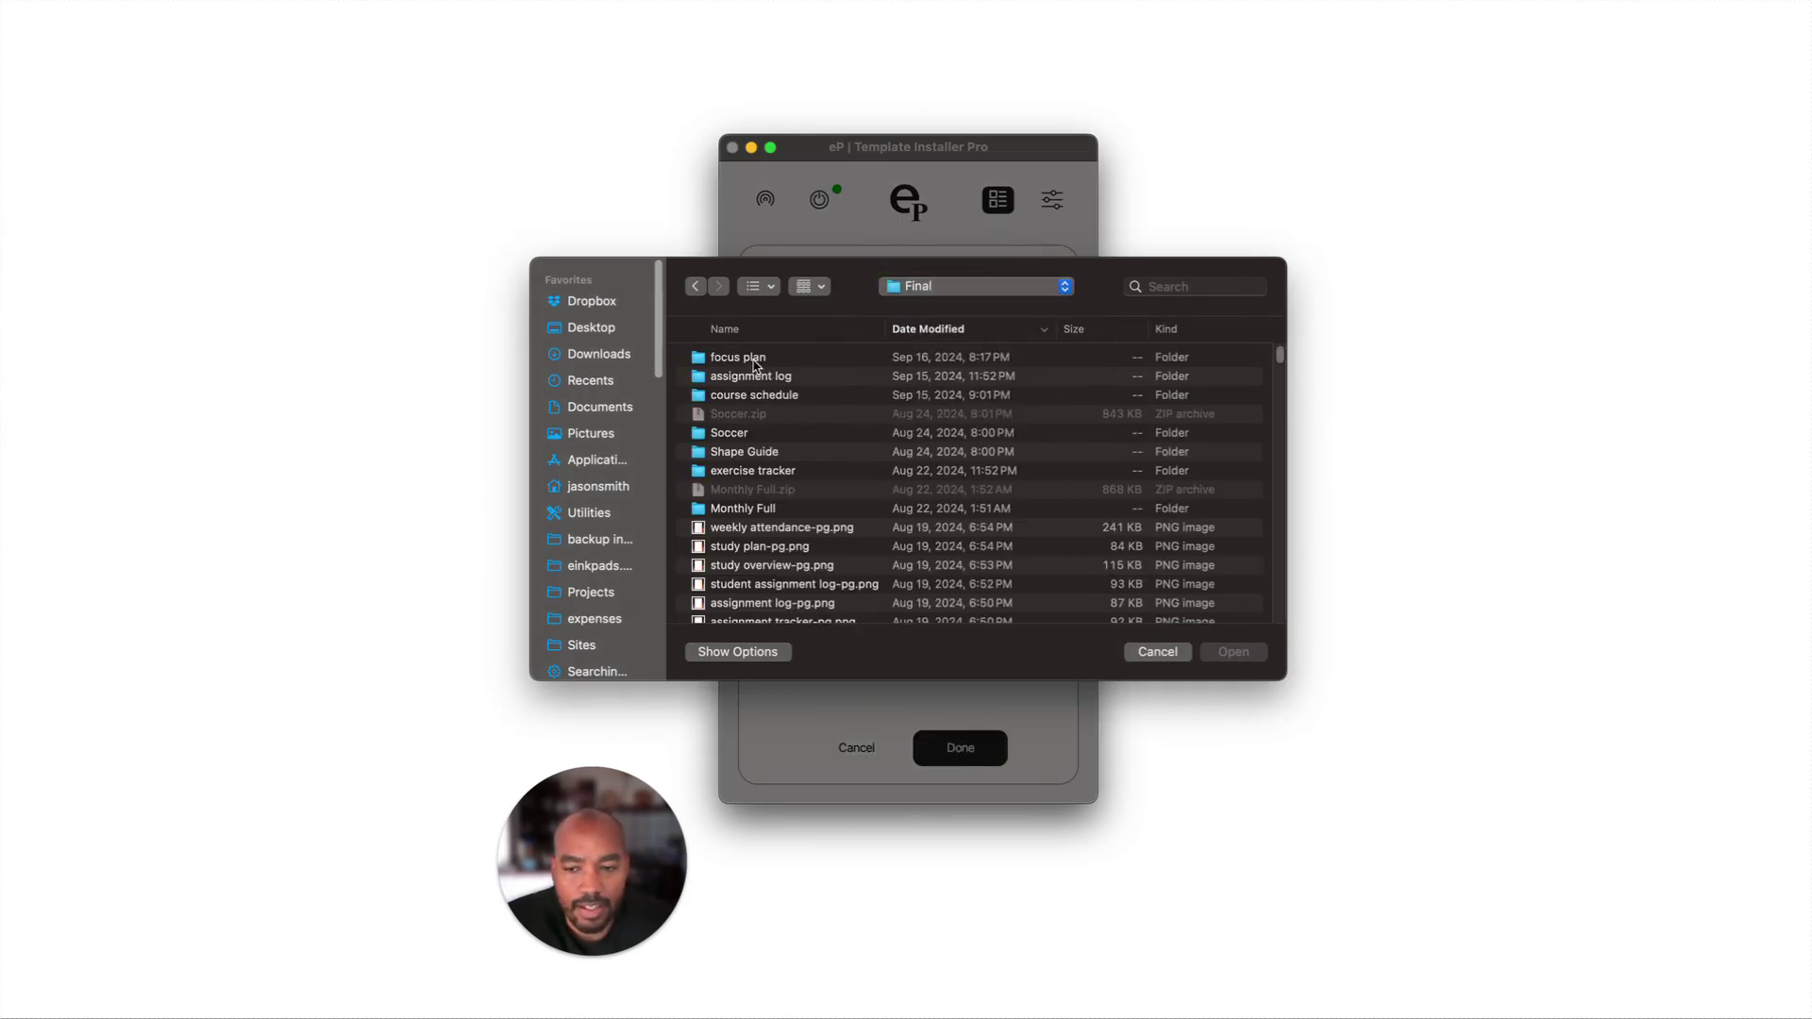
left_click(754, 362)
double_click(754, 362)
left_click(763, 360)
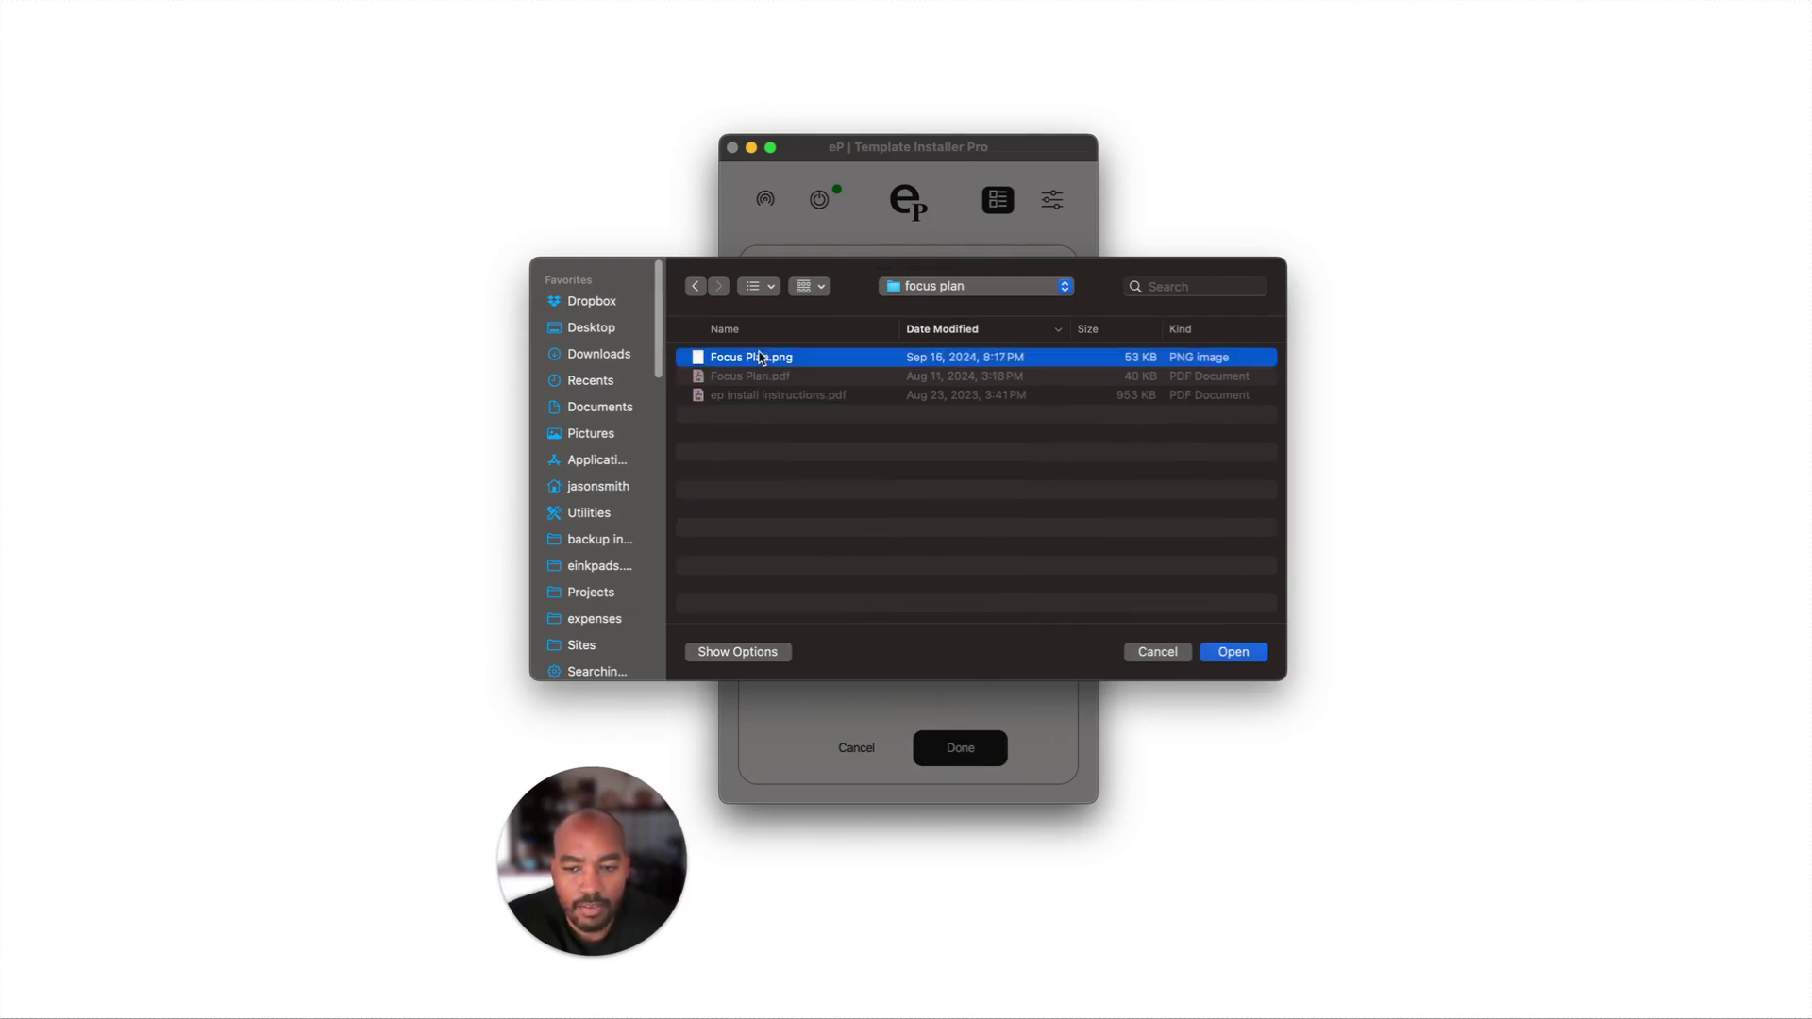
double_click(762, 362)
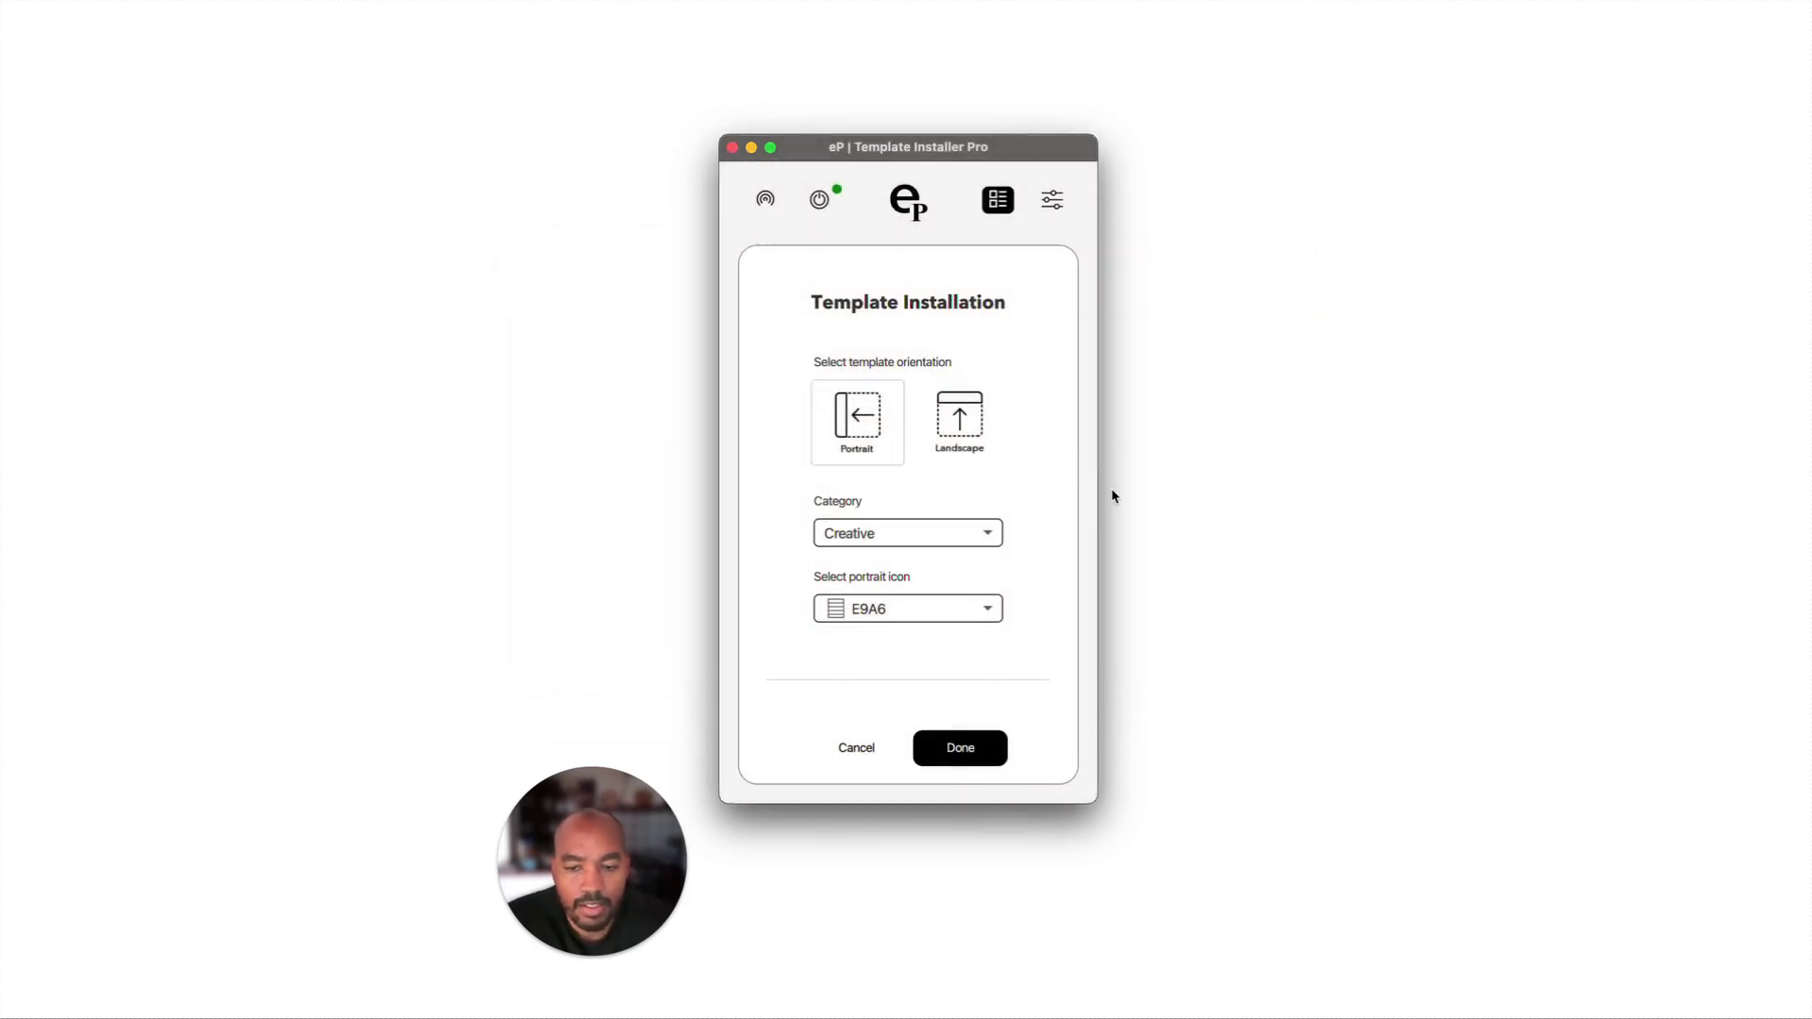
key("Return")
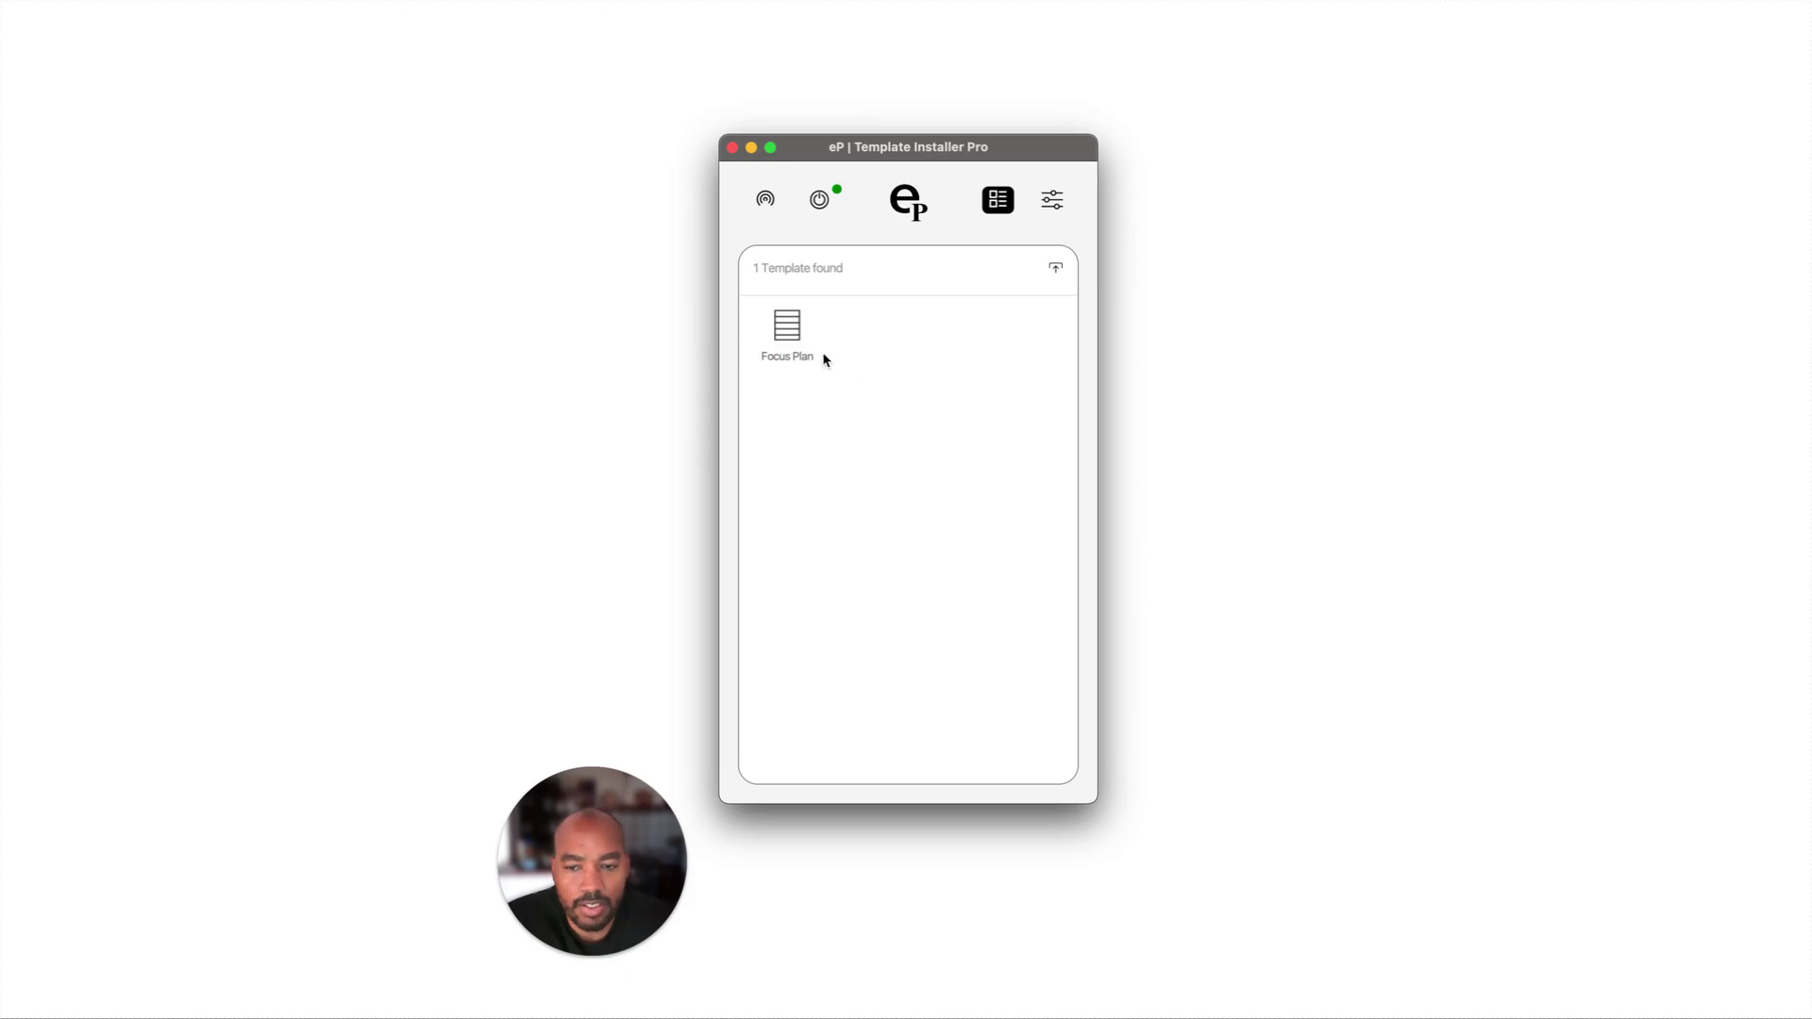
left_click(786, 330)
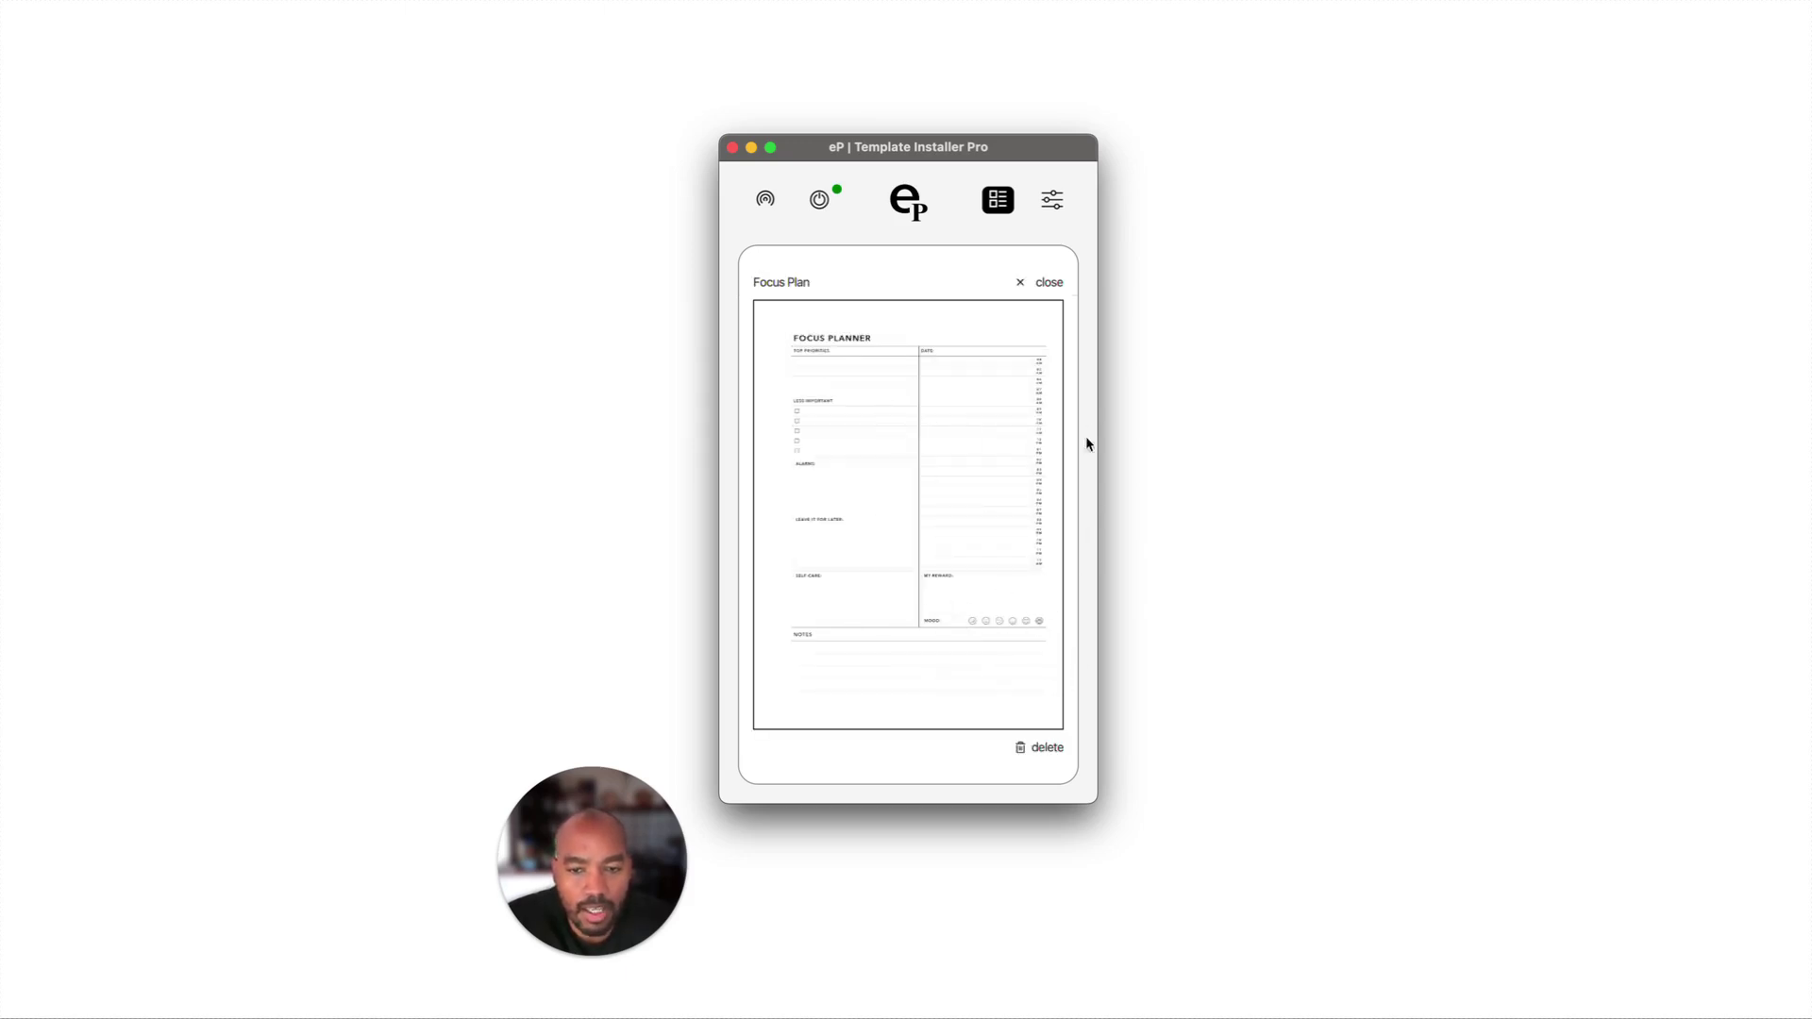
left_click(1048, 287)
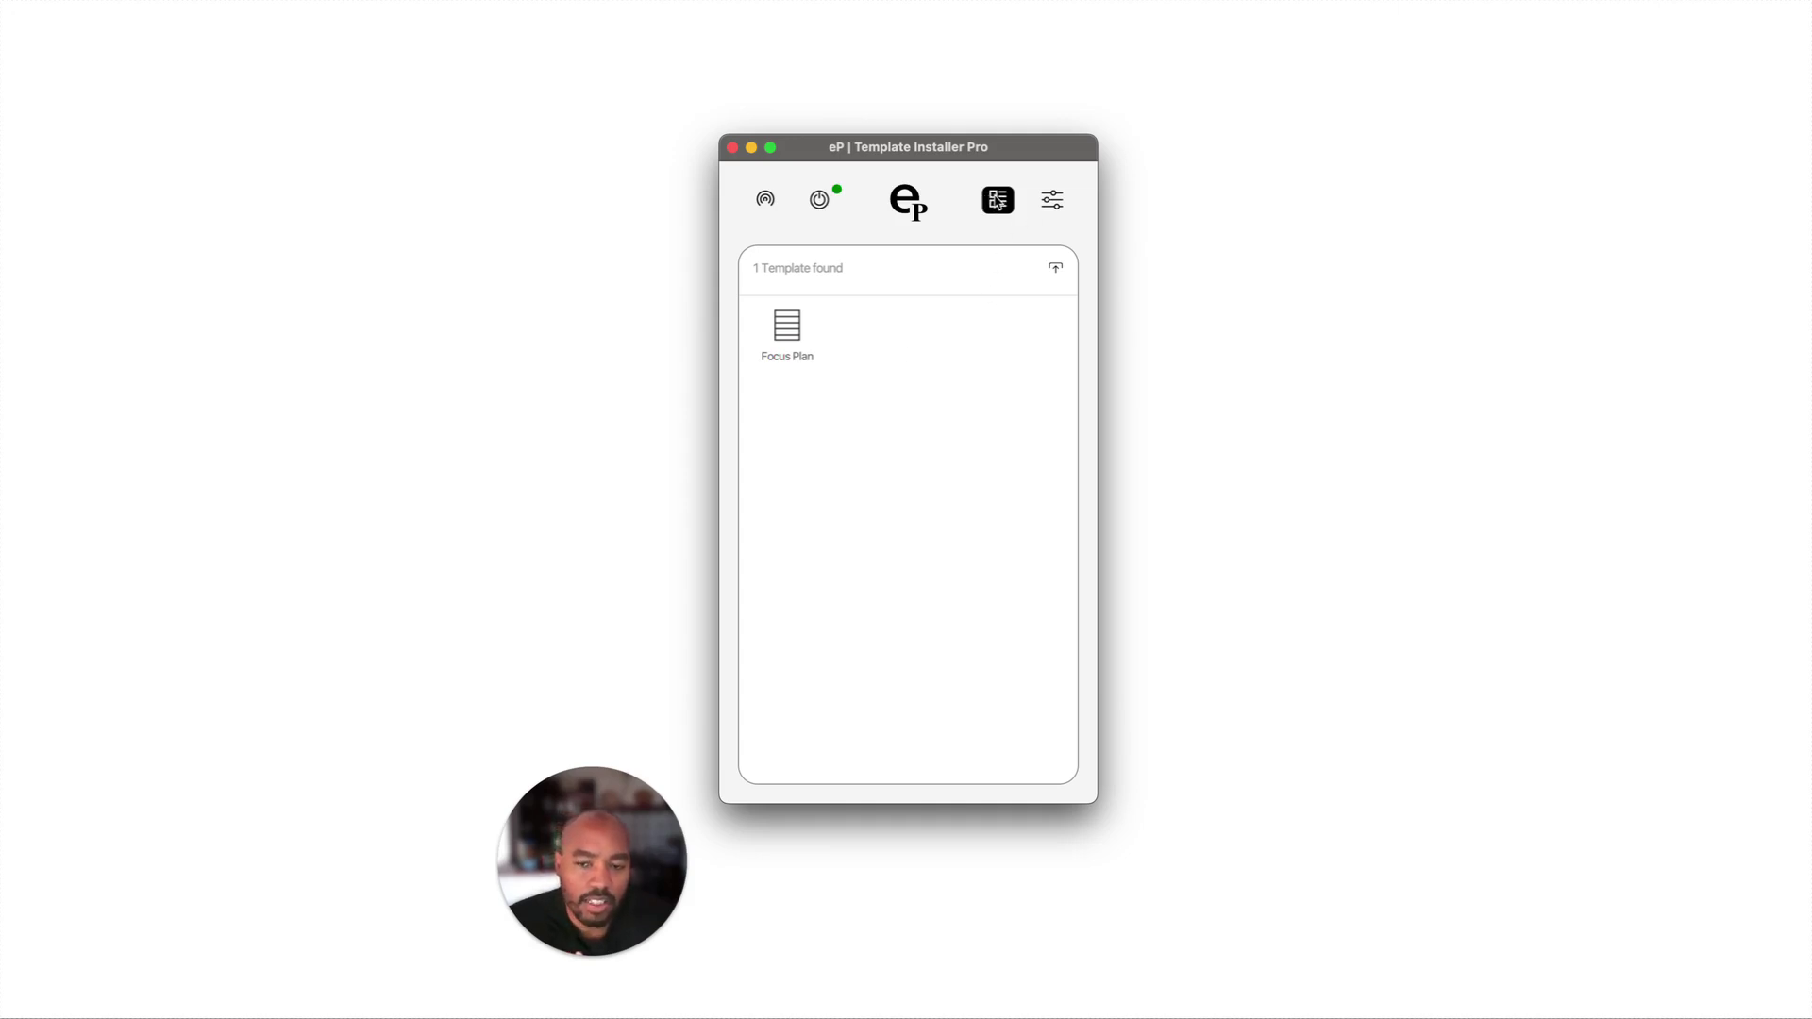
left_click(1052, 201)
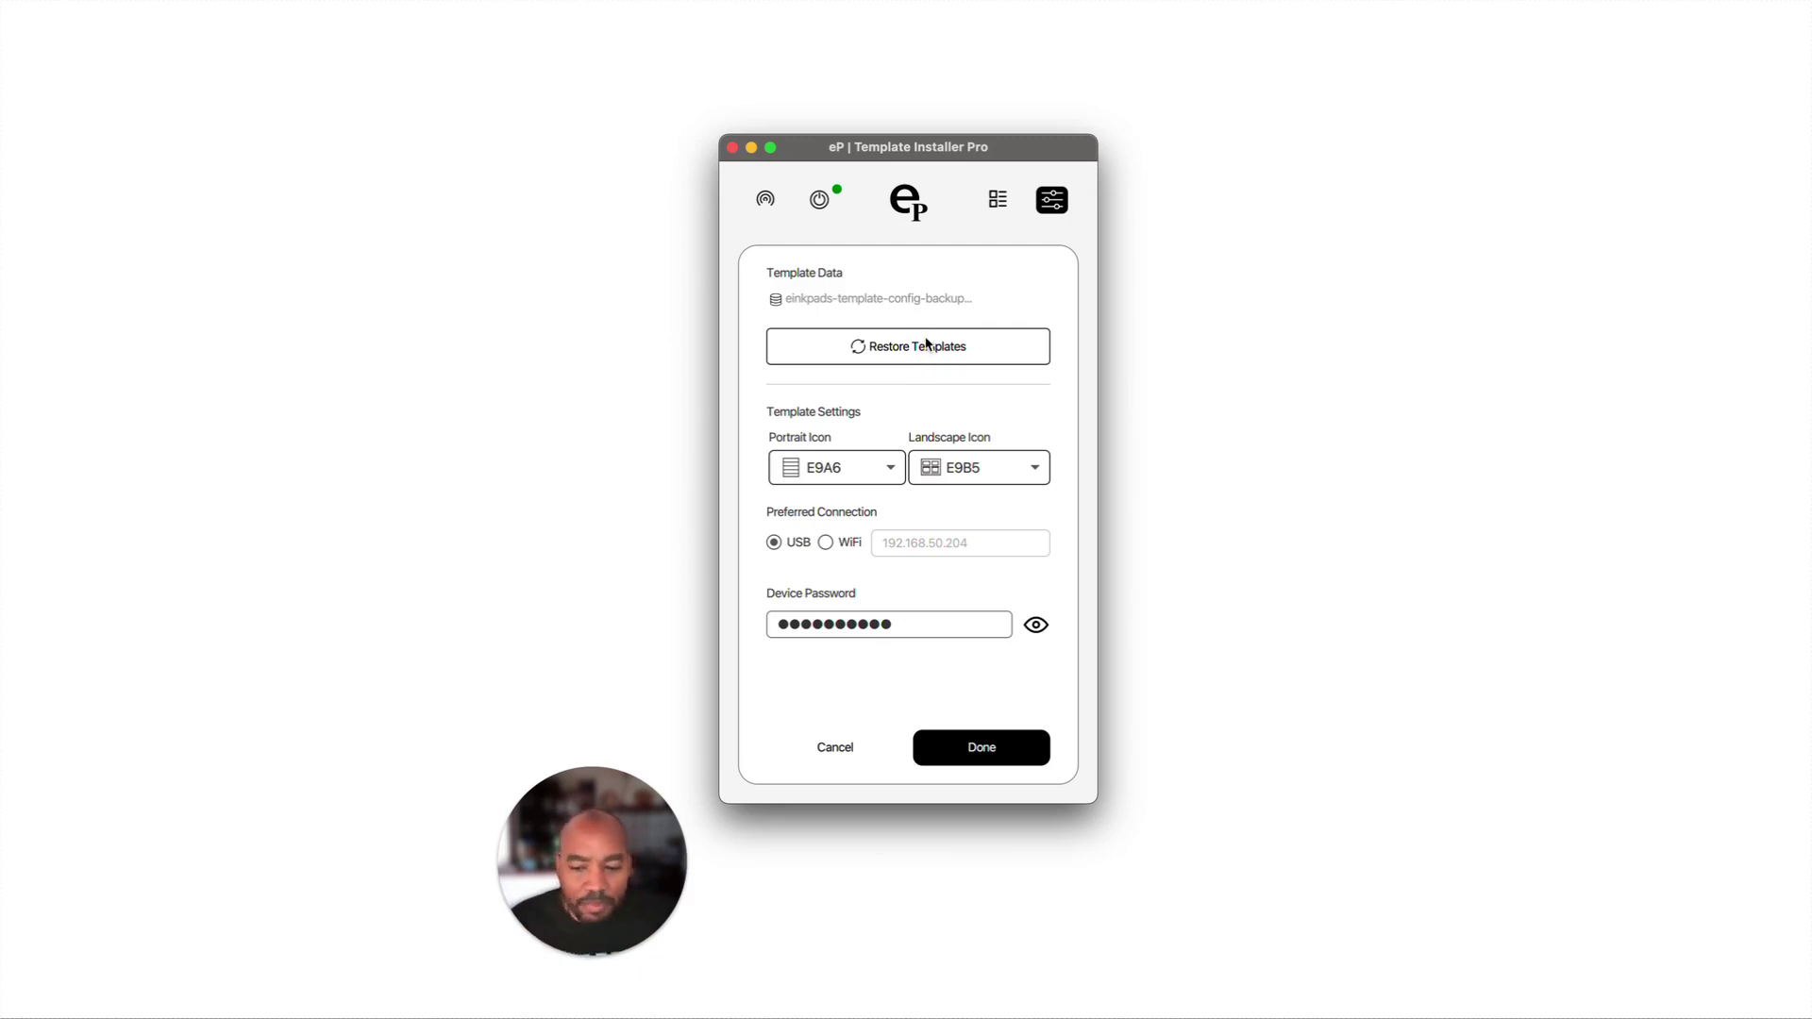
left_click(928, 343)
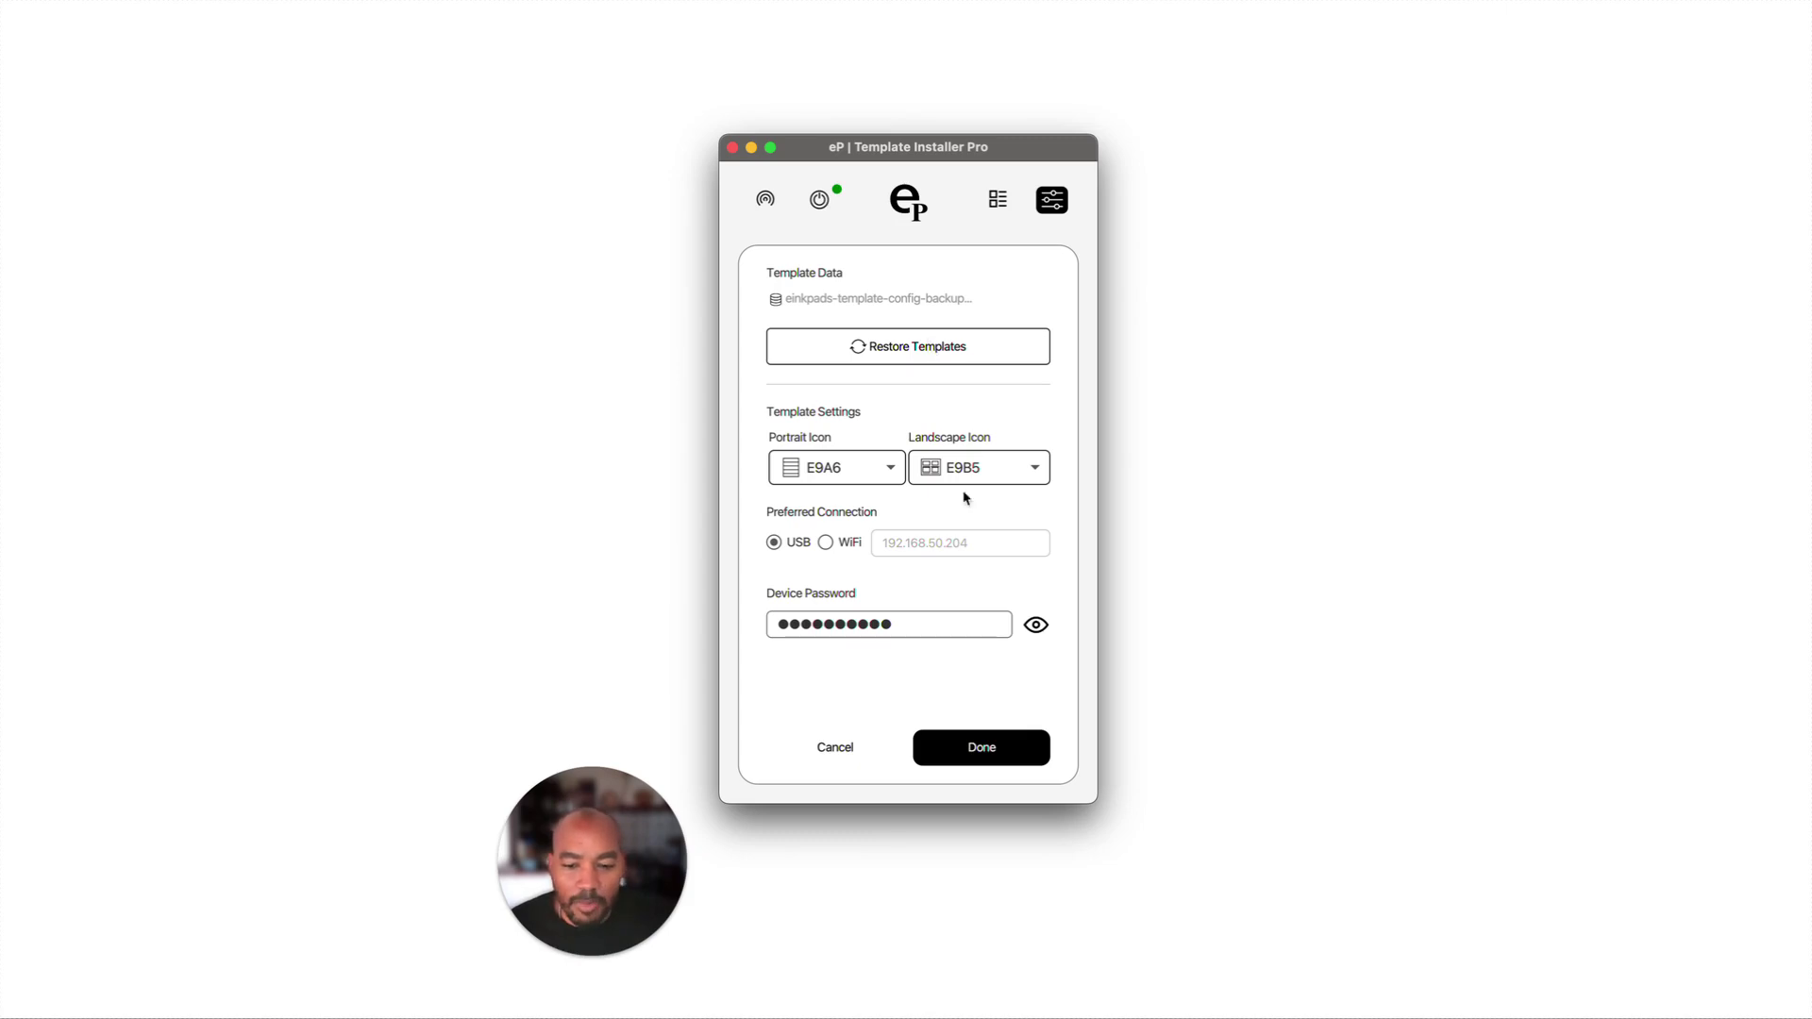
left_click(984, 750)
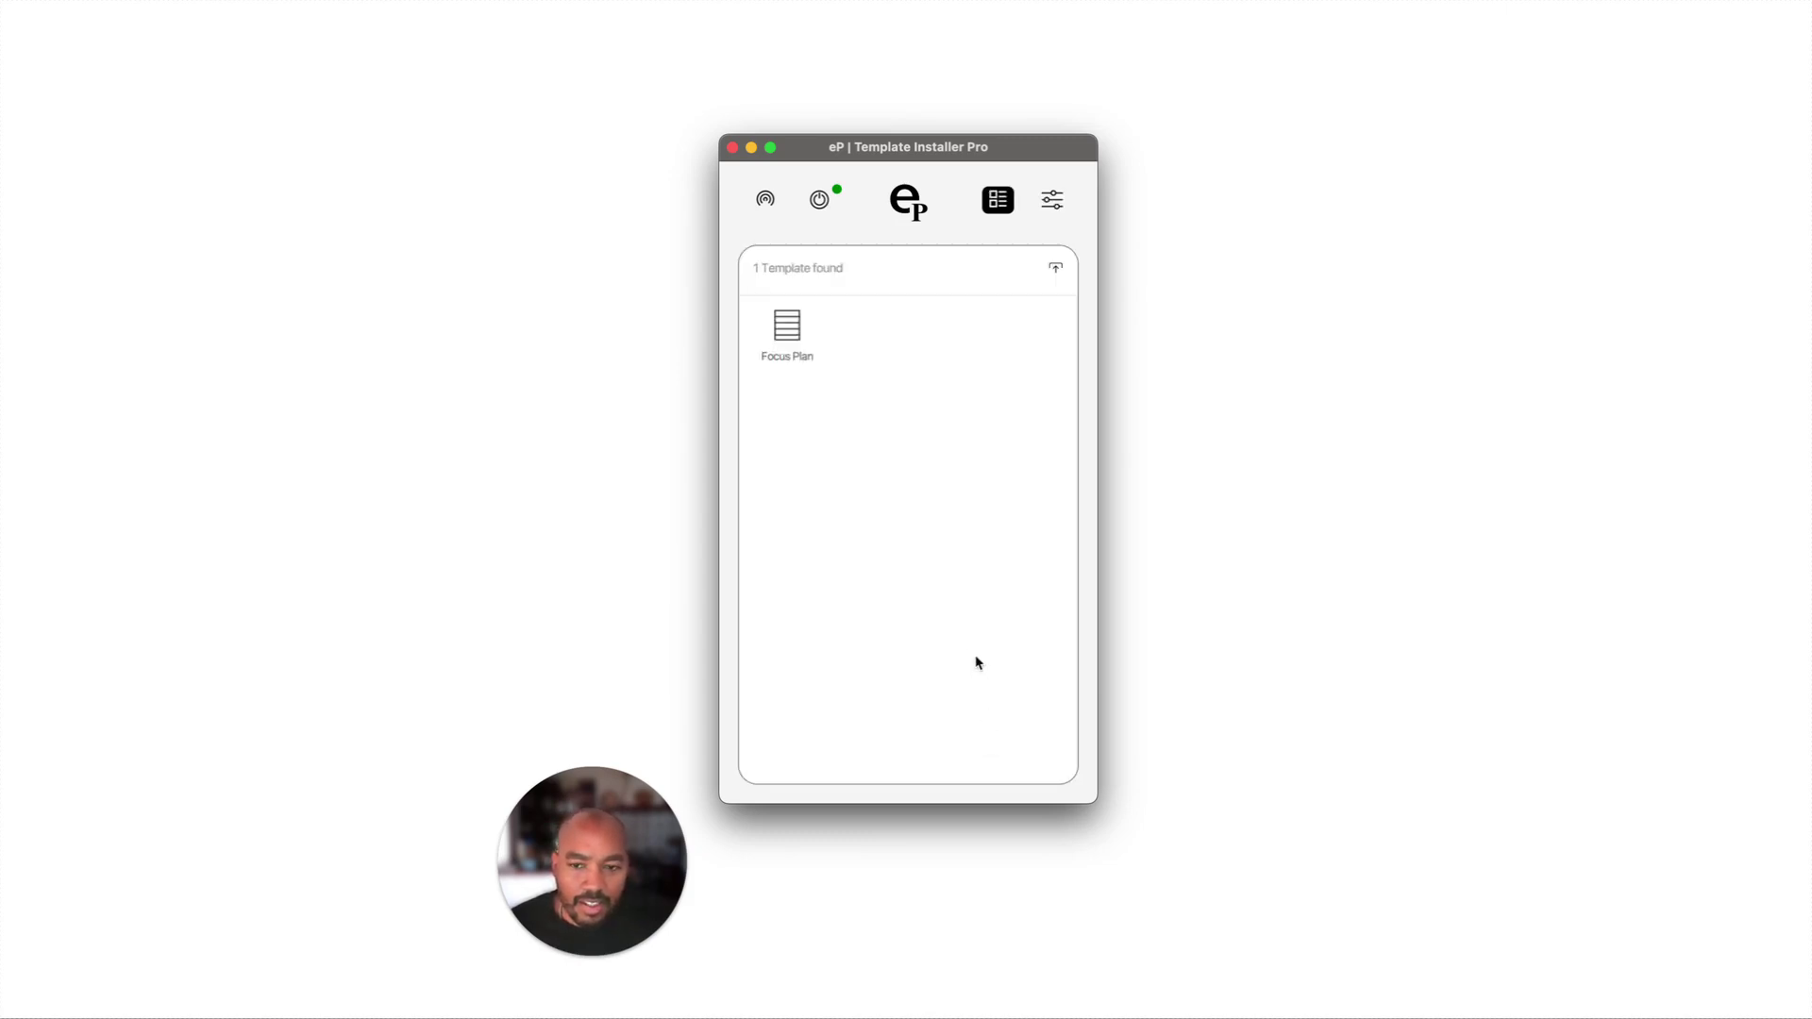